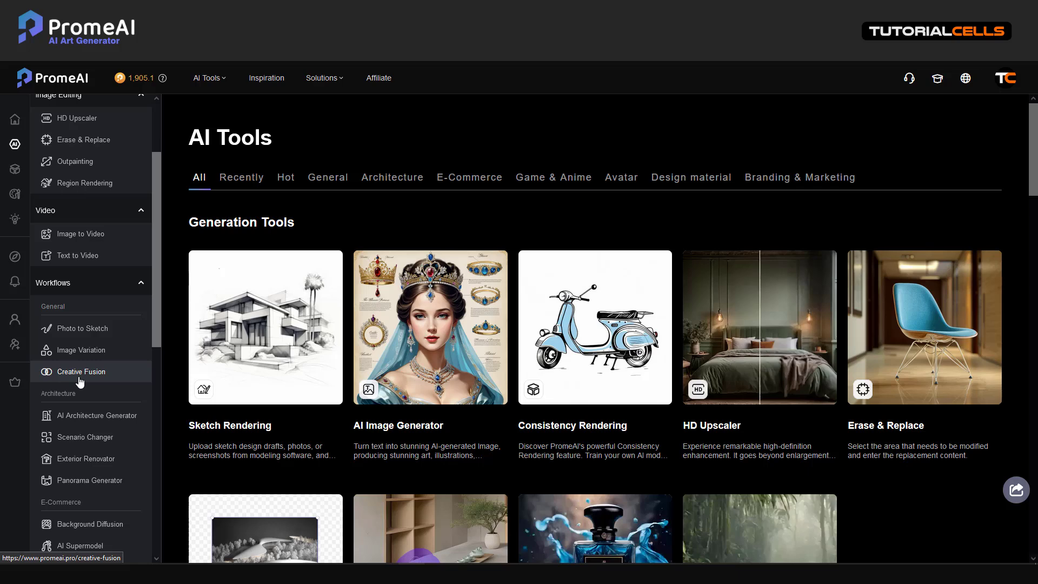
# Open the Creative Fusion tool from the AI Tools workflows list.
pyautogui.click(81, 373)
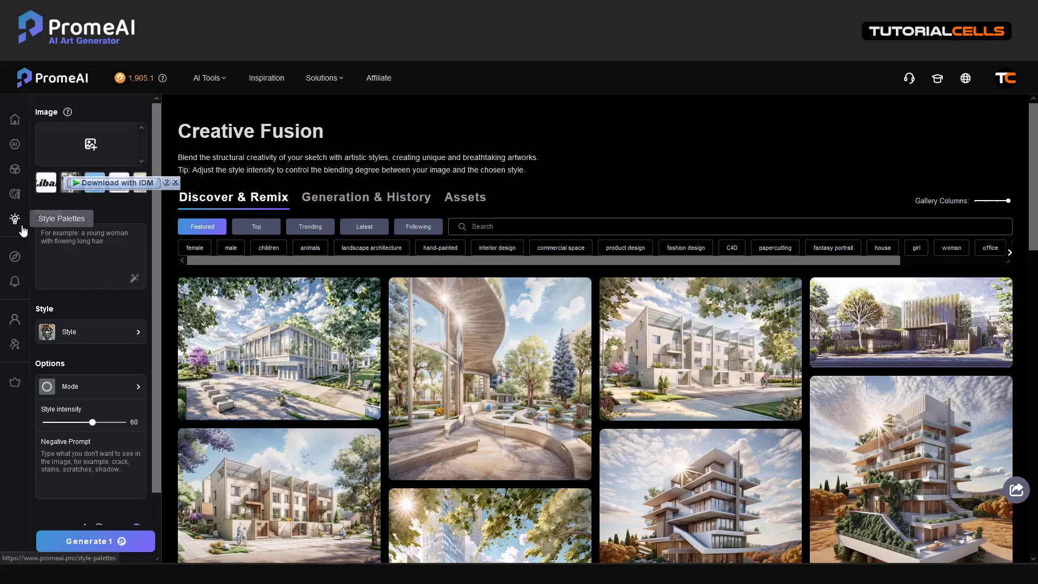
pyautogui.click(15, 145)
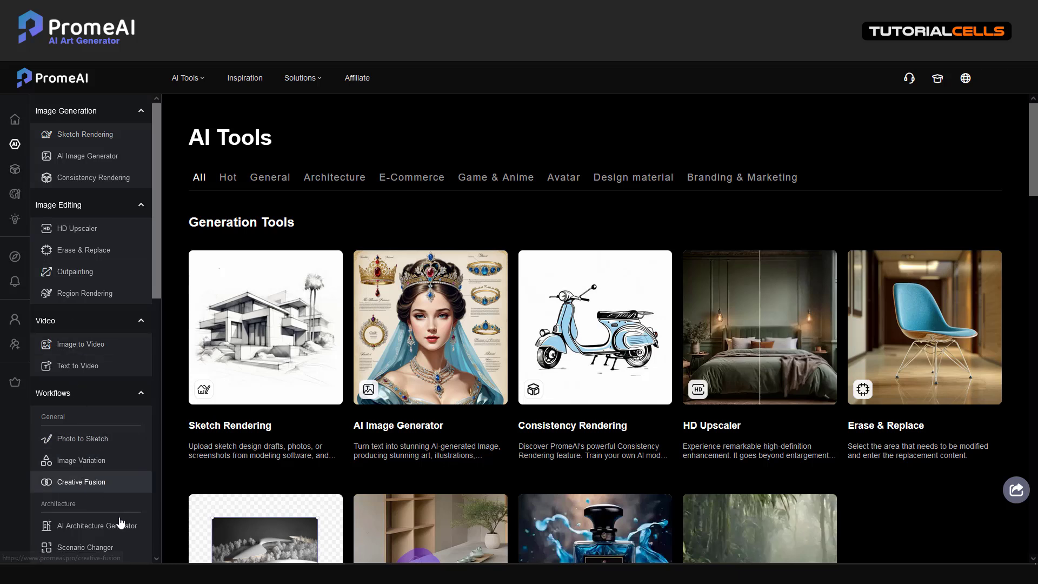
pyautogui.click(75, 482)
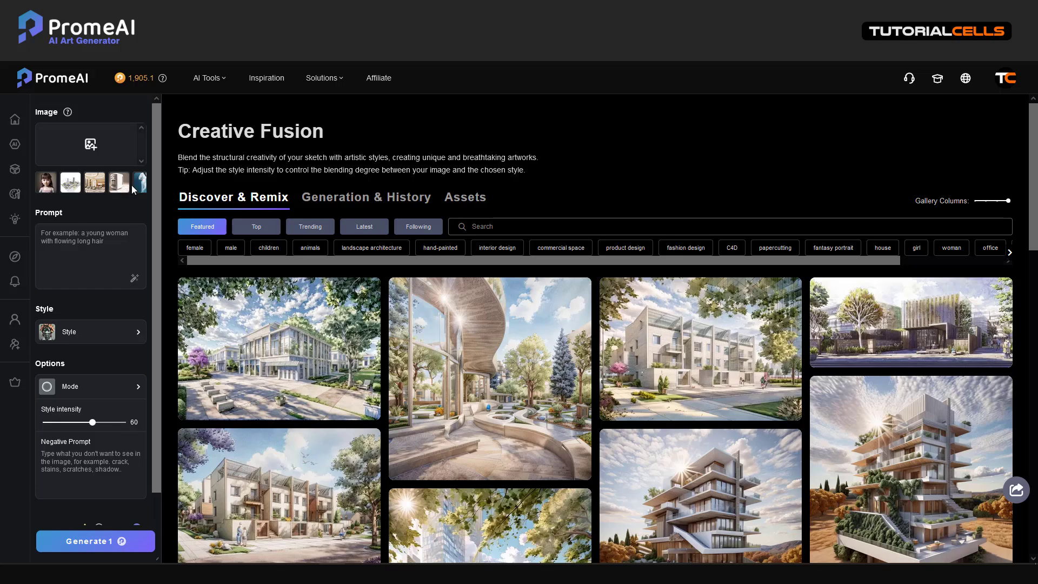
# Load the young girl's sample portrait as the Creative Fusion input image.
pyautogui.click(87, 149)
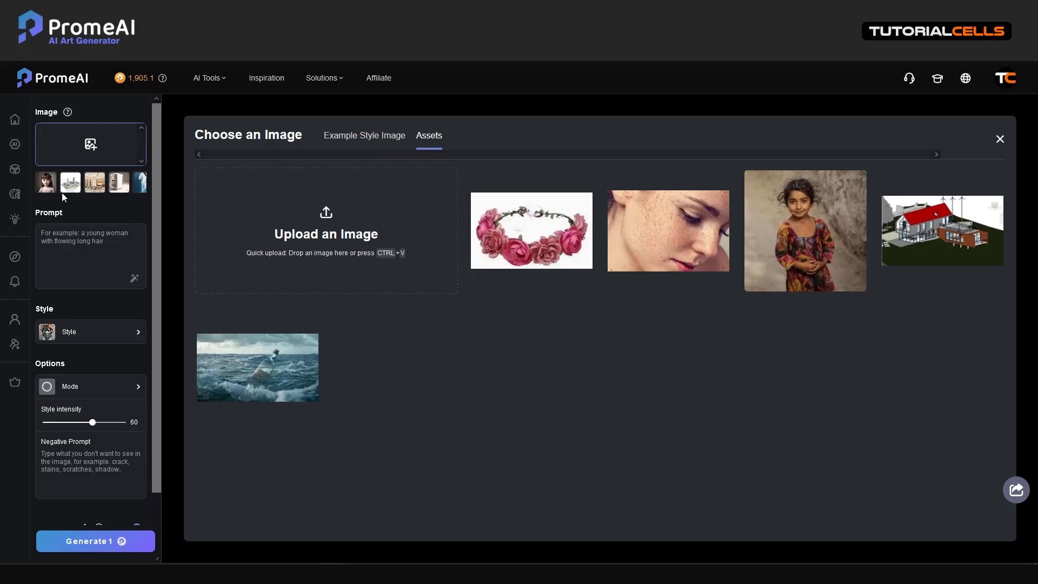
pyautogui.click(46, 184)
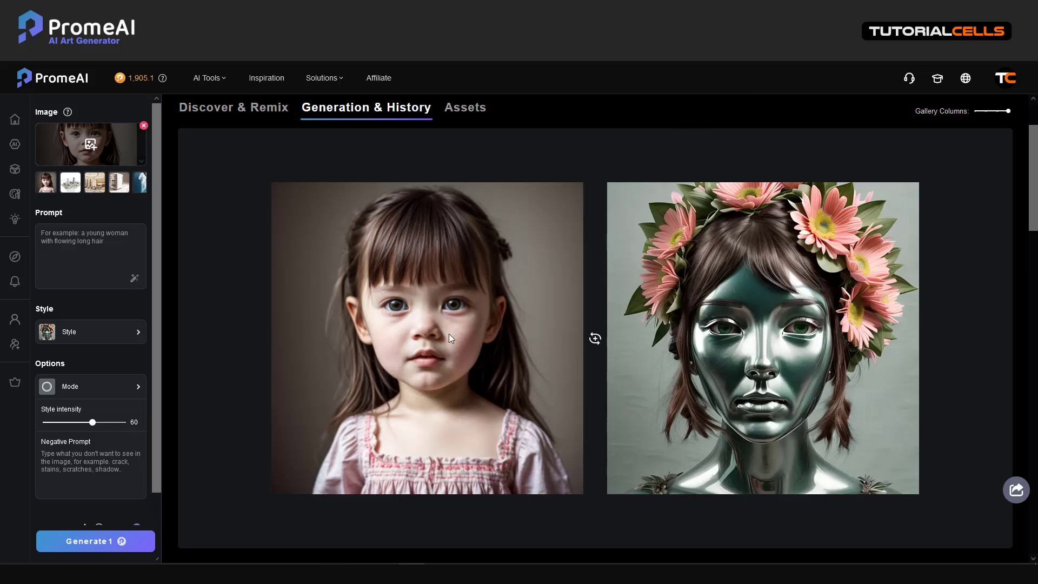
pyautogui.moveTo(723, 342)
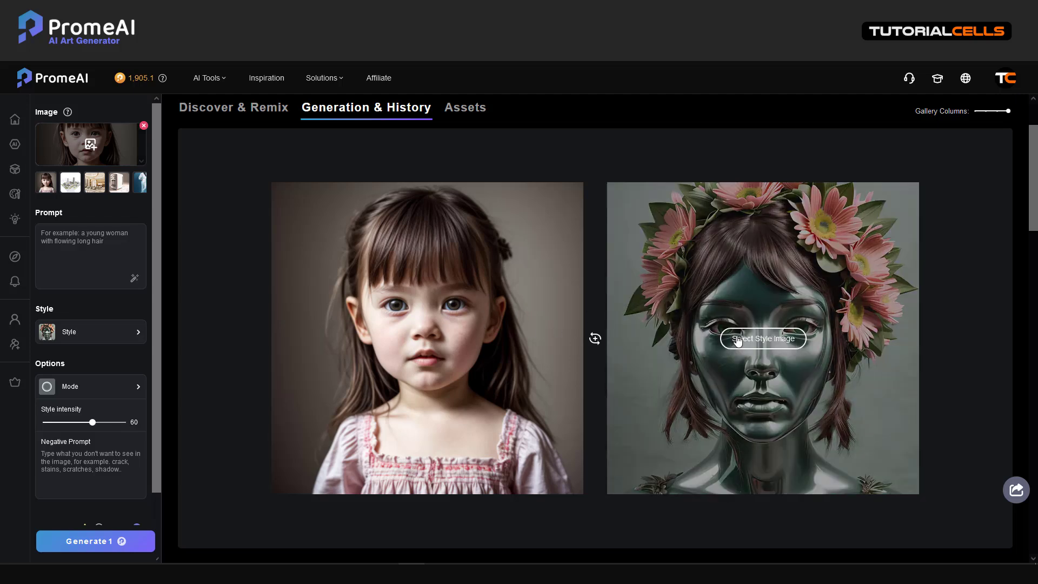
# Try the robot-with-headphones style, then settle on the white filigree cyborg head.
pyautogui.click(130, 332)
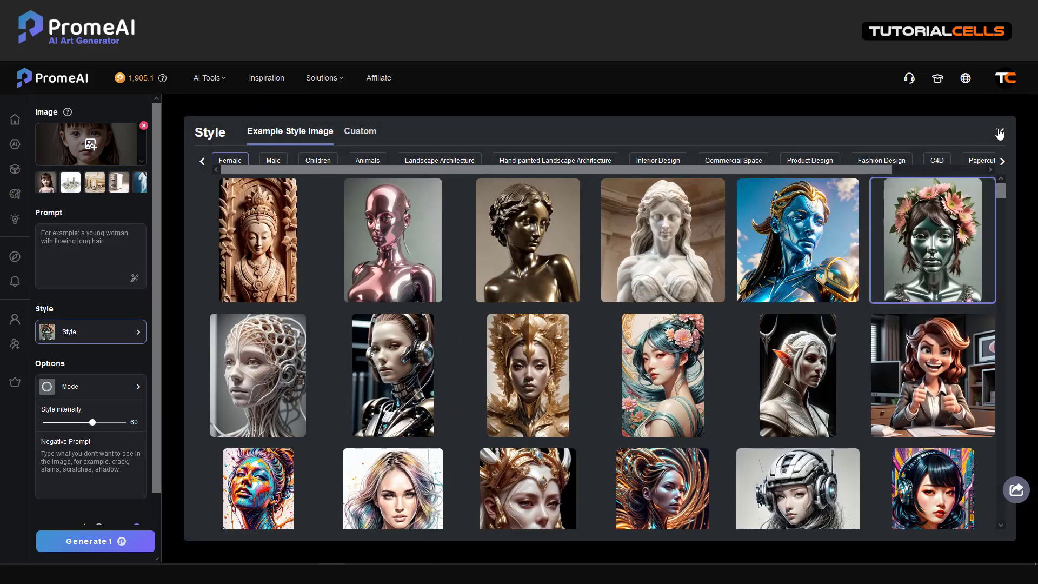
pyautogui.click(1000, 132)
pyautogui.click(770, 339)
pyautogui.click(411, 398)
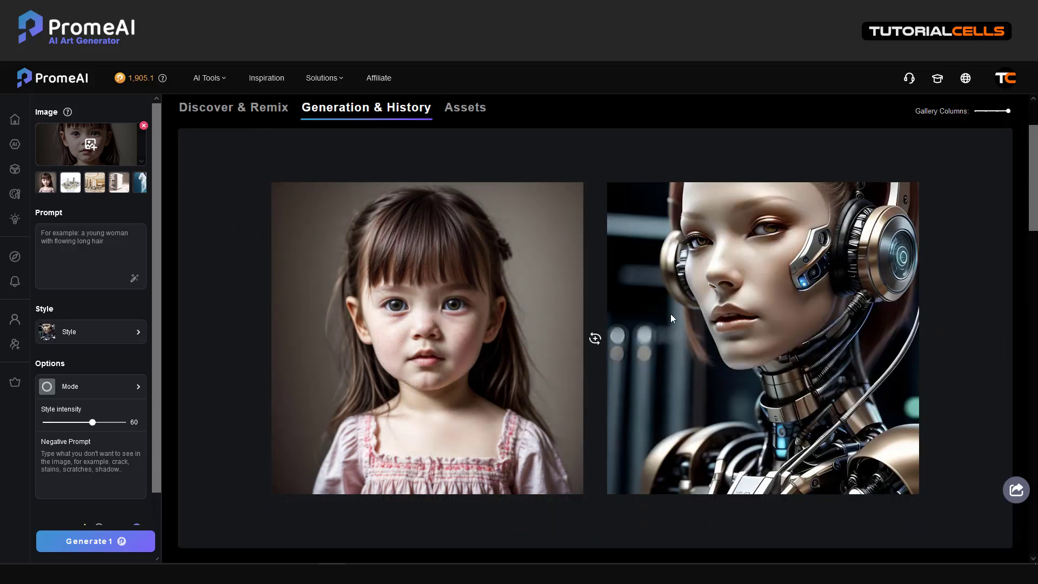
pyautogui.click(726, 340)
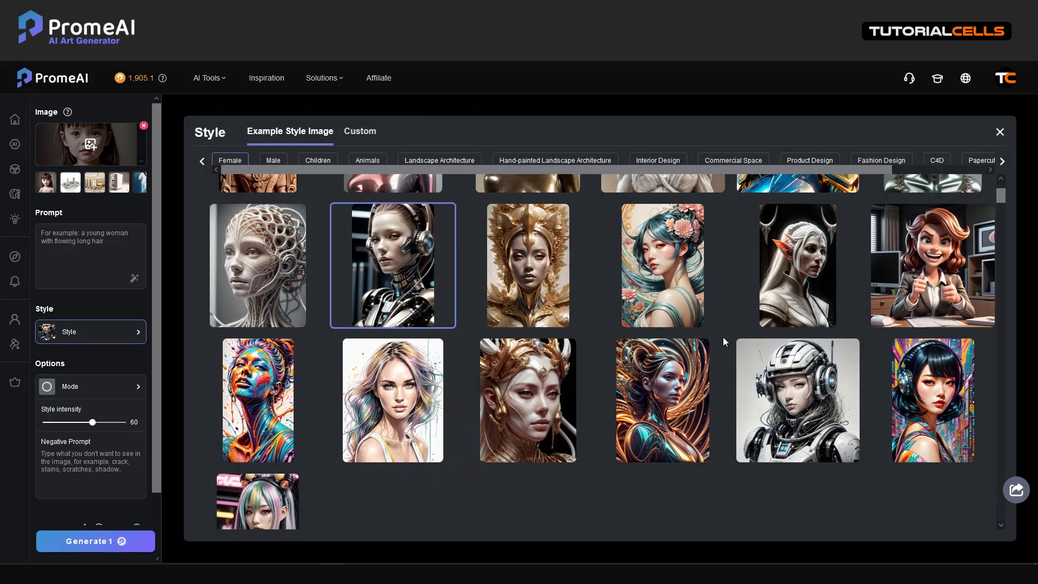
pyautogui.click(278, 294)
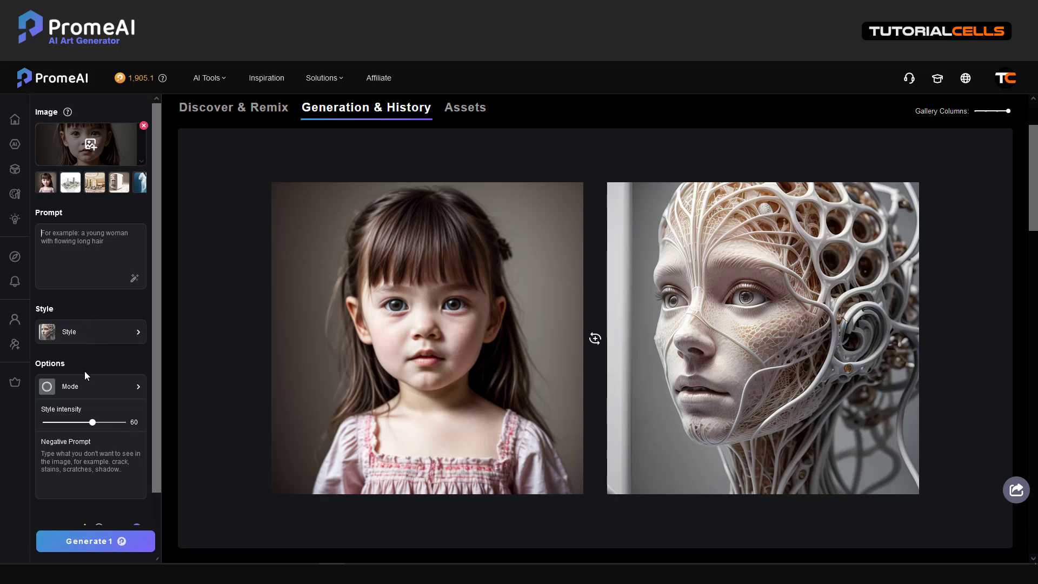
pyautogui.click(85, 393)
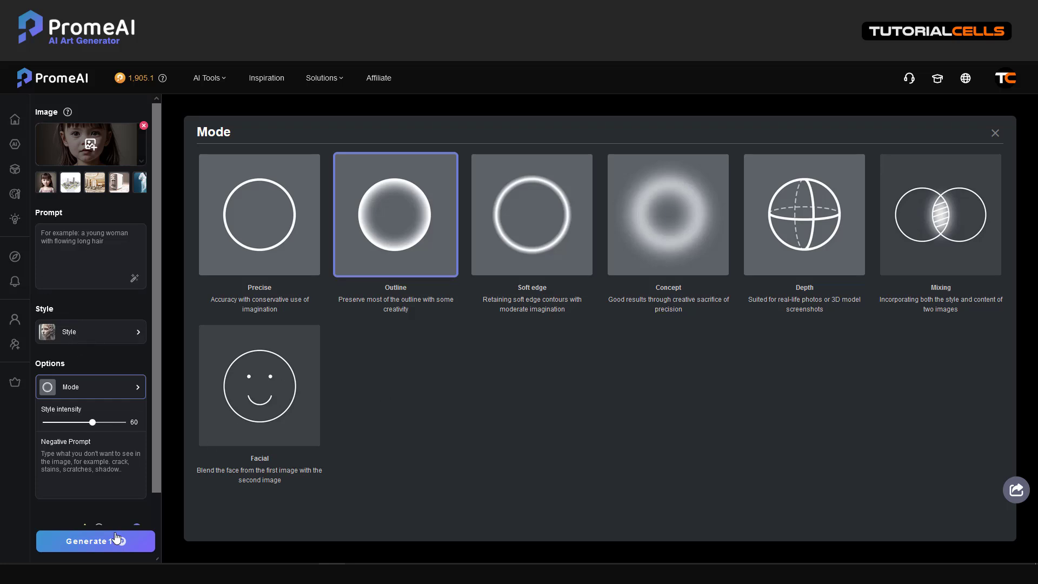
# Keep Outline mode and generate the girl-and-cyborg fusion for one credit.
pyautogui.scroll(-1, 95, 393)
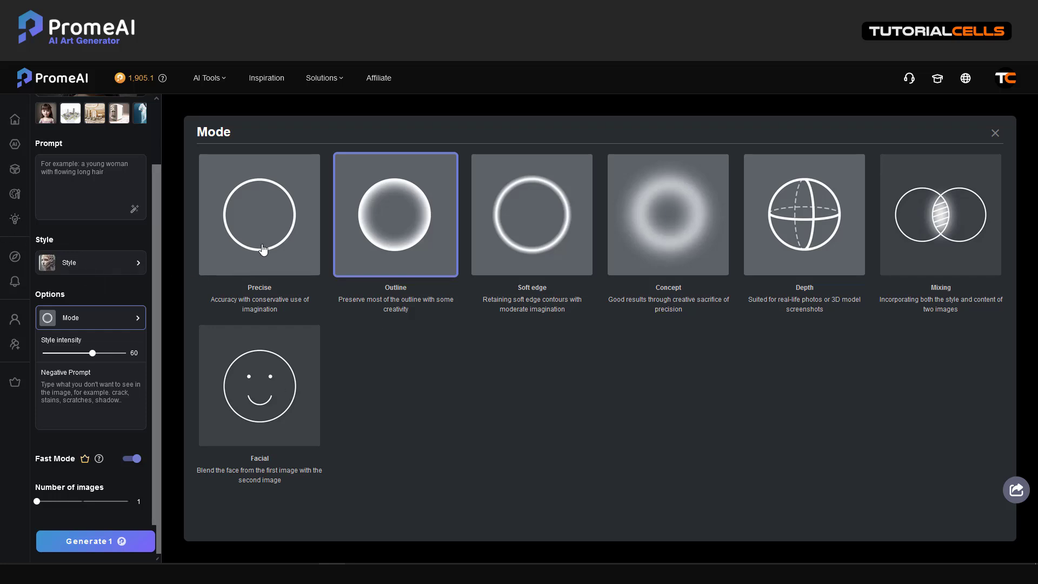
pyautogui.scroll(1, 83, 216)
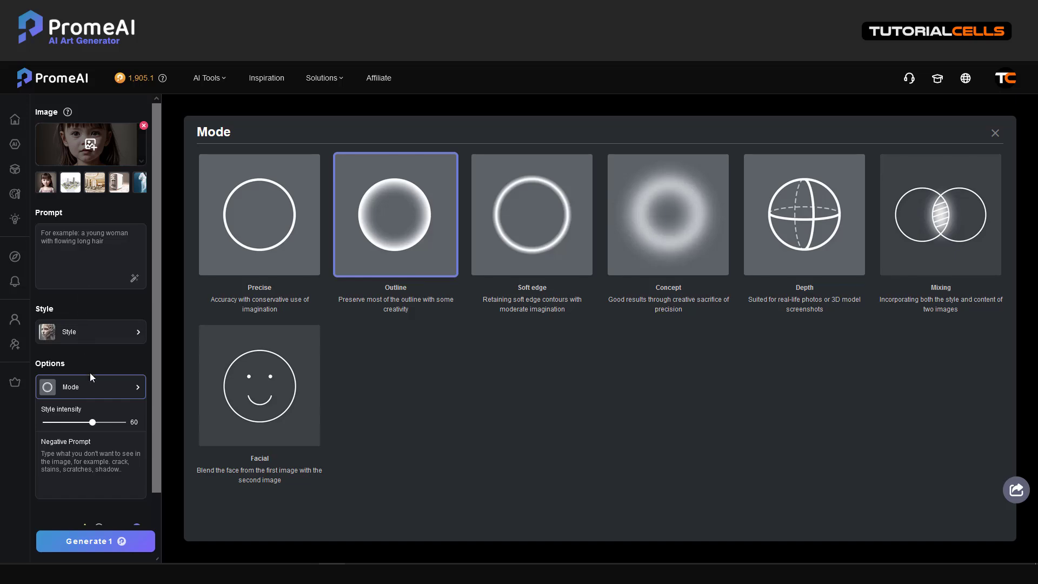
pyautogui.scroll(-2, 89, 372)
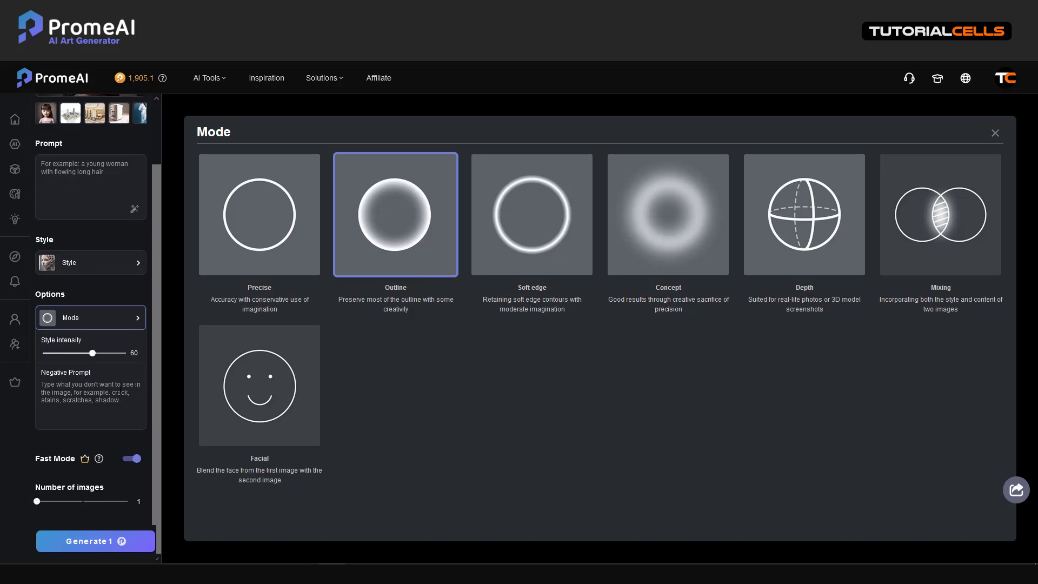
pyautogui.click(77, 540)
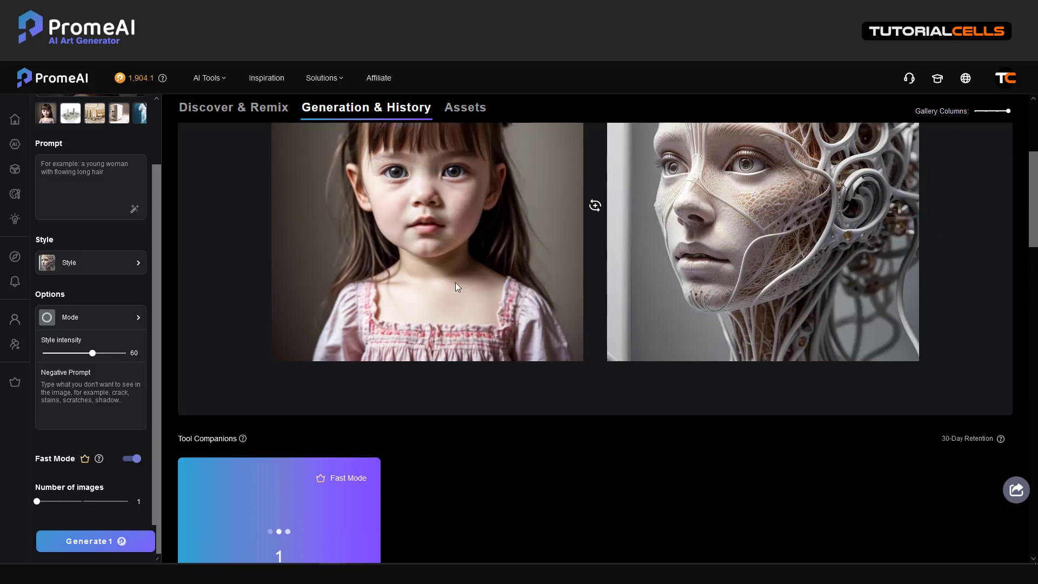
# Preview the filigree girl result against the original using the Before/After slider and side-by-side view.
pyautogui.scroll(-1, 688, 316)
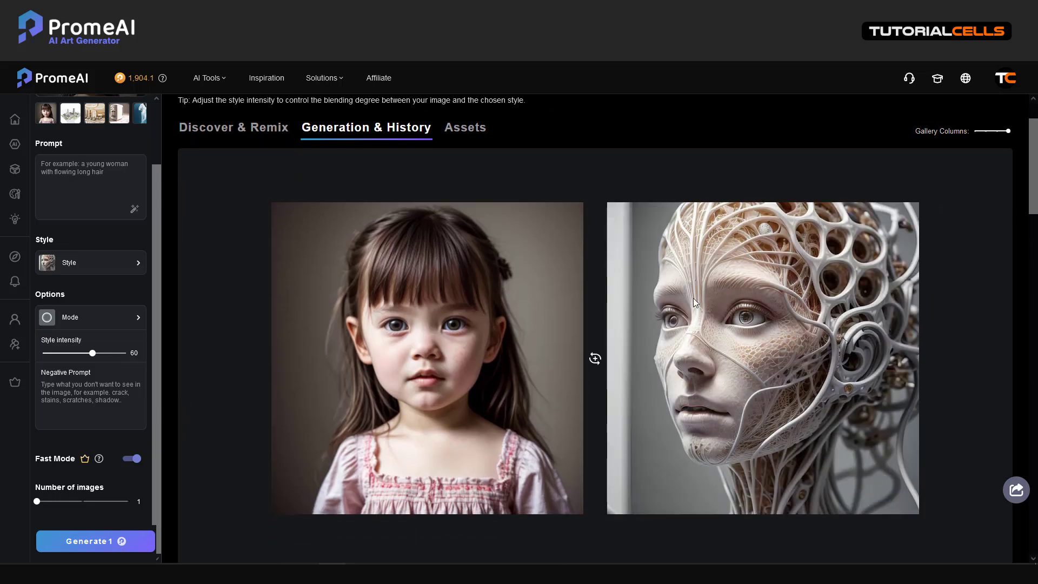
pyautogui.scroll(-6, 681, 303)
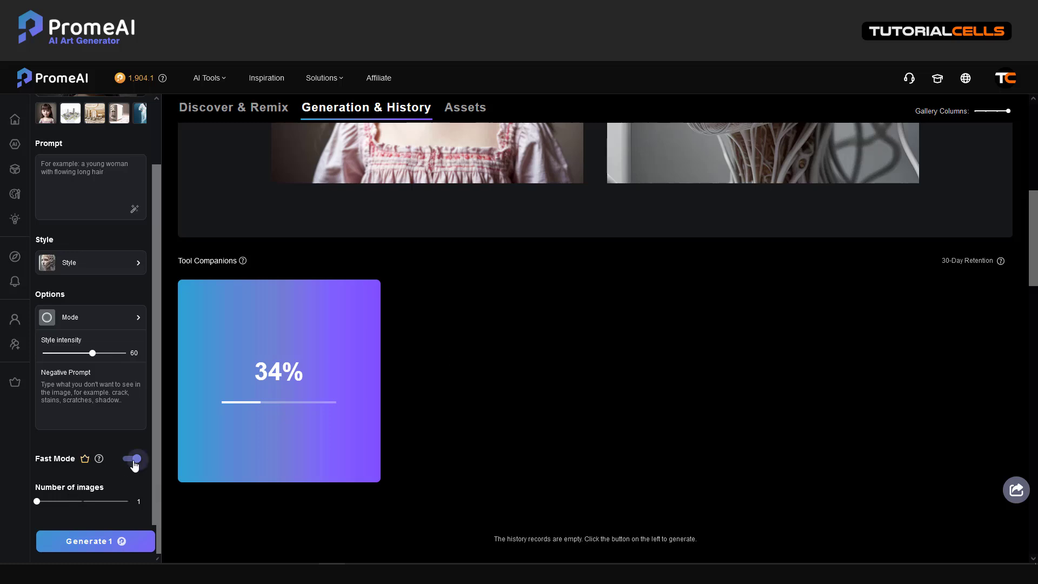
pyautogui.moveTo(100, 463)
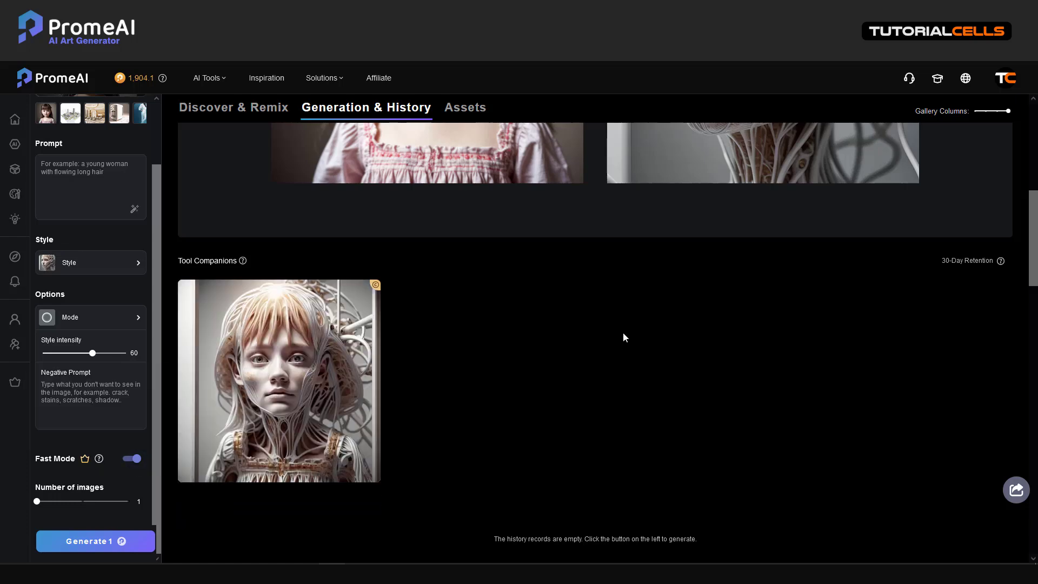
pyautogui.scroll(5, 622, 337)
pyautogui.scroll(-5, 621, 334)
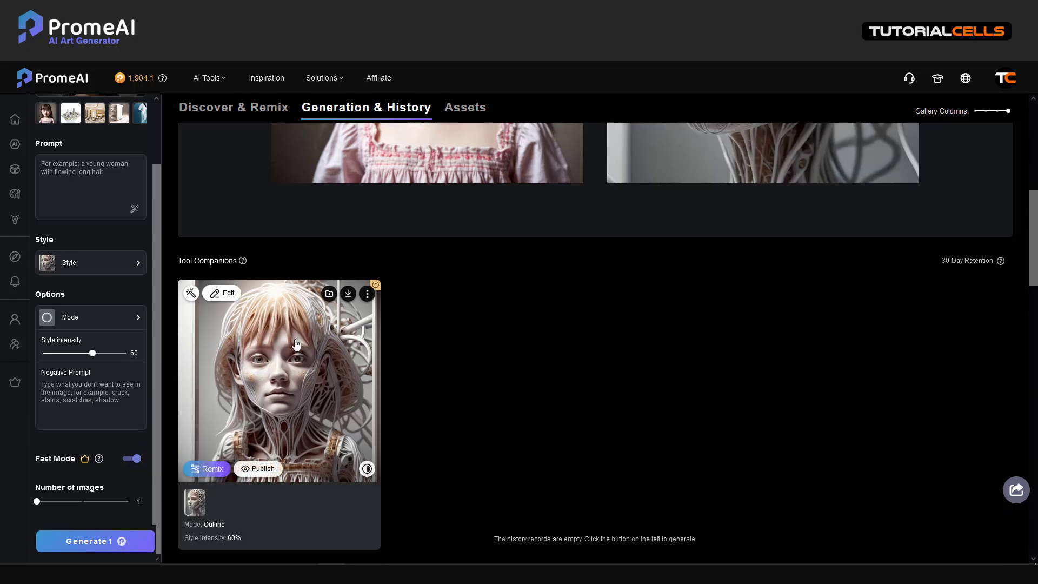
pyautogui.click(297, 344)
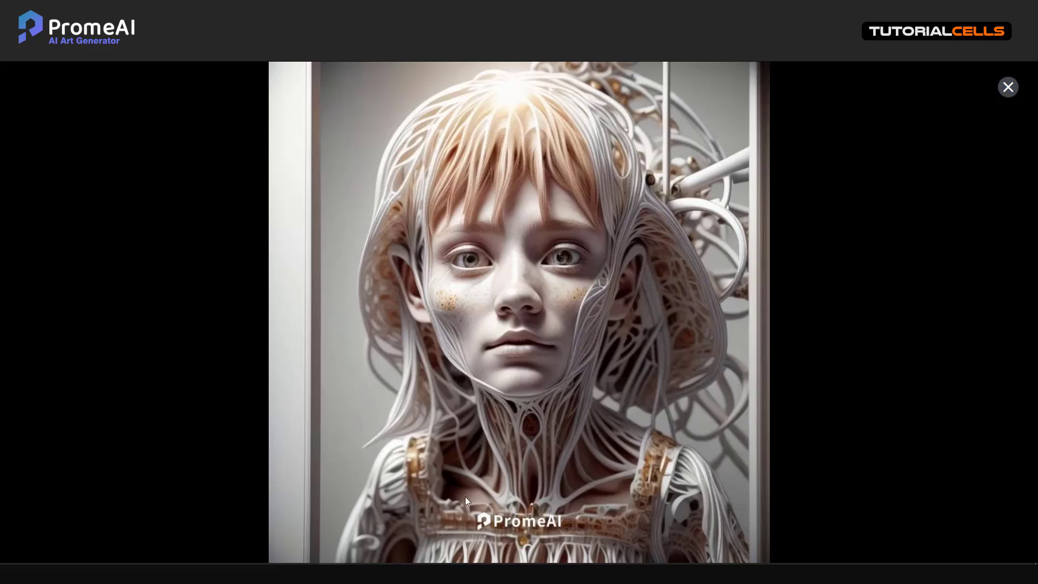
pyautogui.click(516, 533)
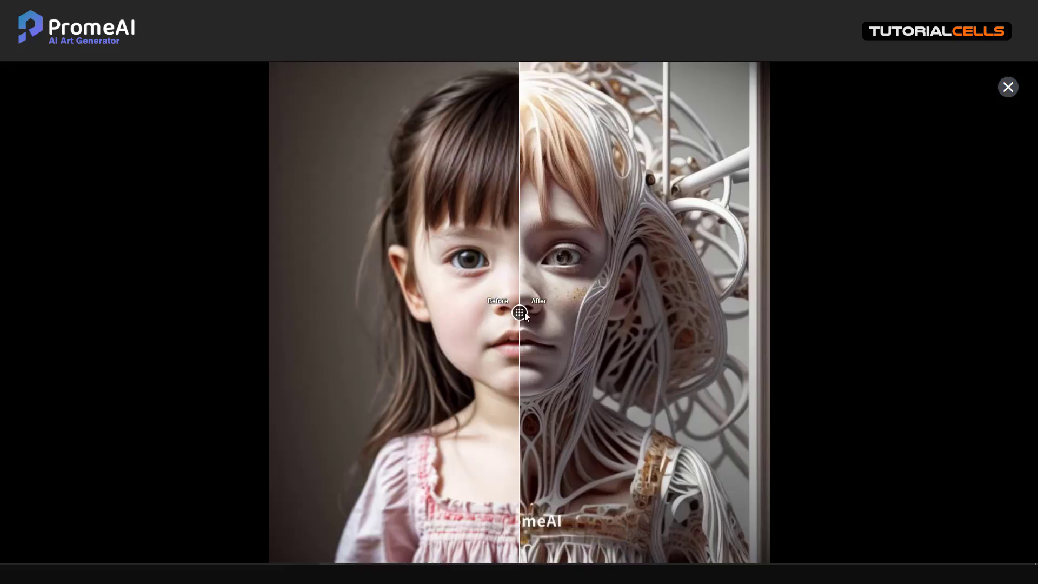
pyautogui.moveTo(524, 312); pyautogui.dragTo(546, 349)
pyautogui.click(578, 534)
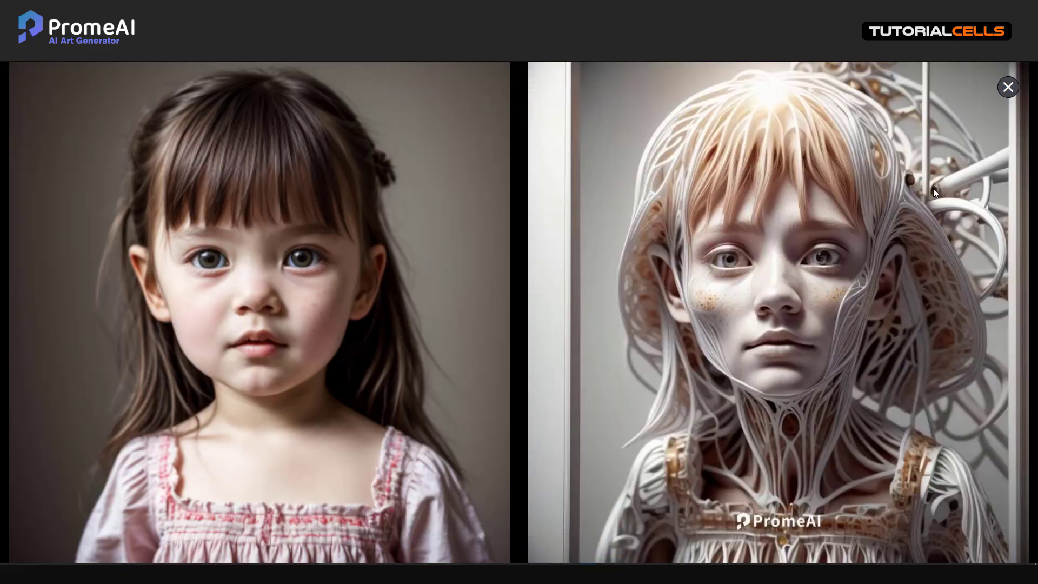
pyautogui.click(1008, 87)
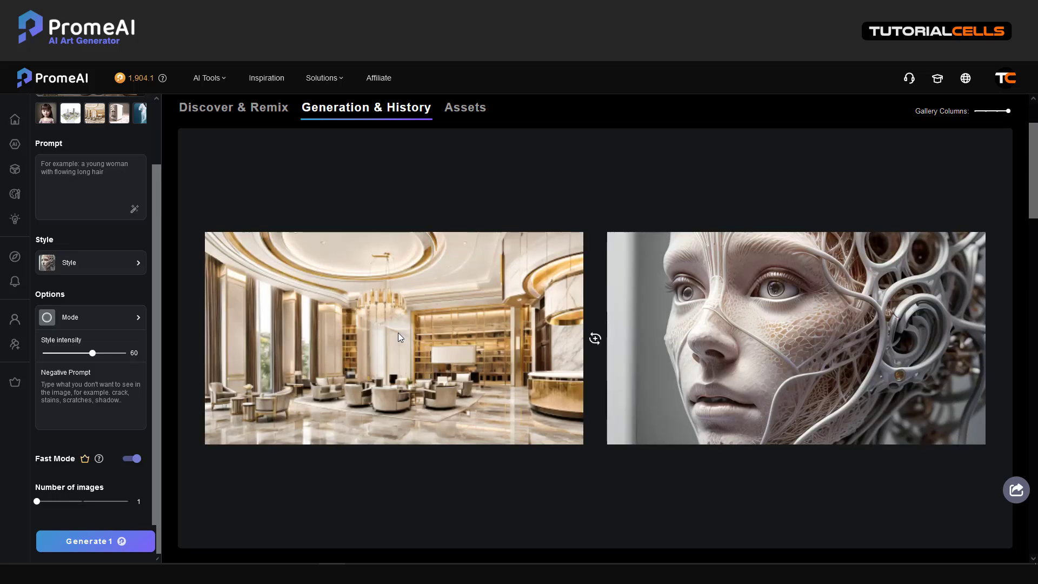
# Choose the wavy-ceiling white living room from Interior Design as the style, keeping it after browsing C4D.
pyautogui.moveTo(719, 368)
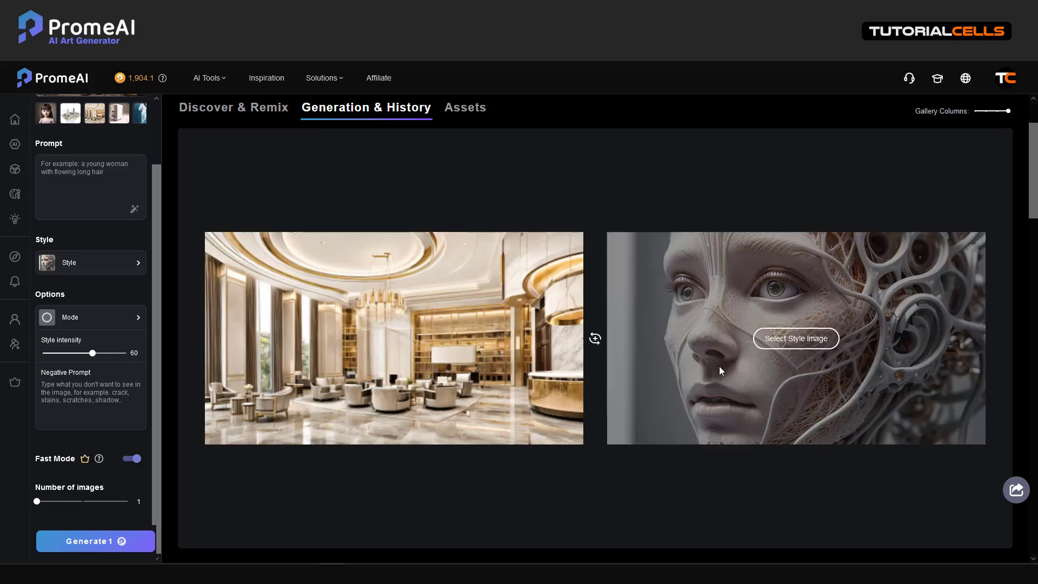
pyautogui.click(781, 342)
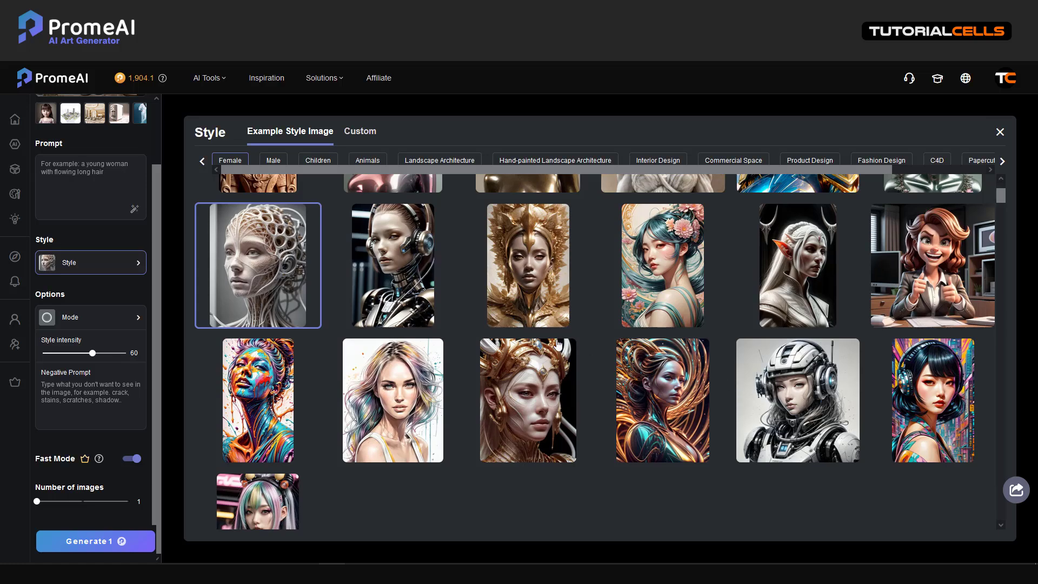
pyautogui.scroll(2, 557, 345)
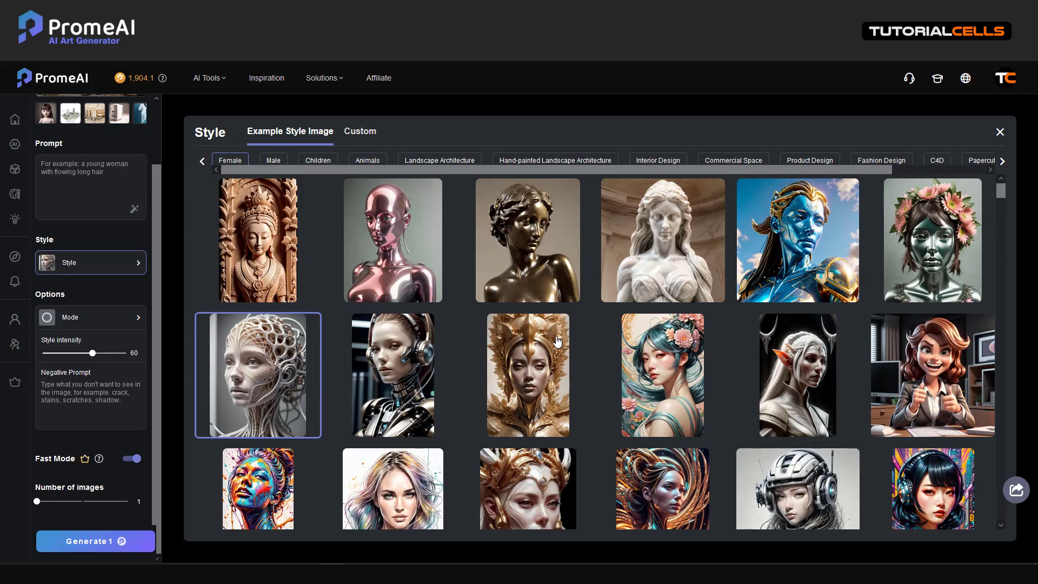
pyautogui.click(420, 161)
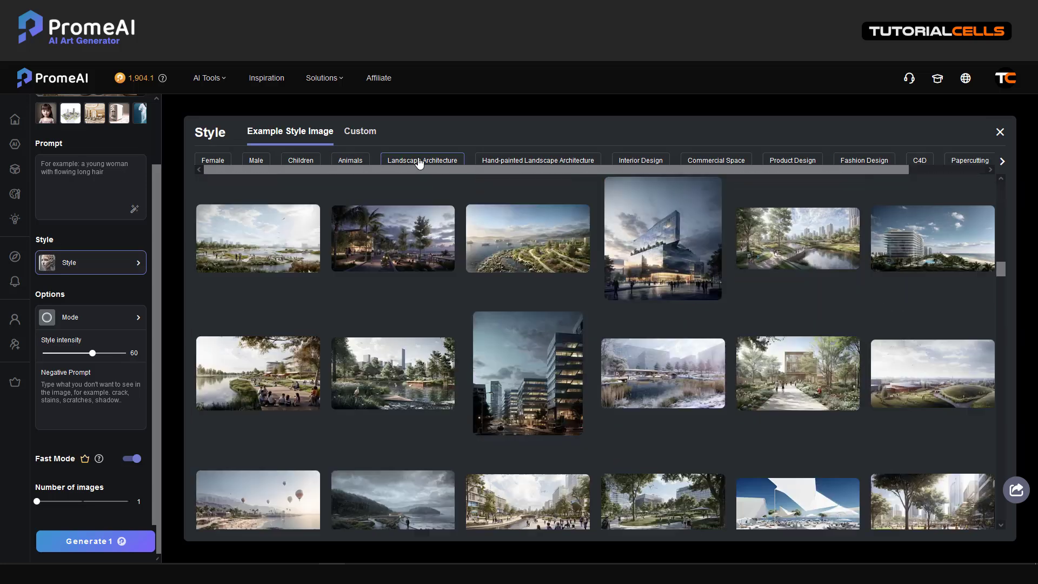
pyautogui.click(503, 162)
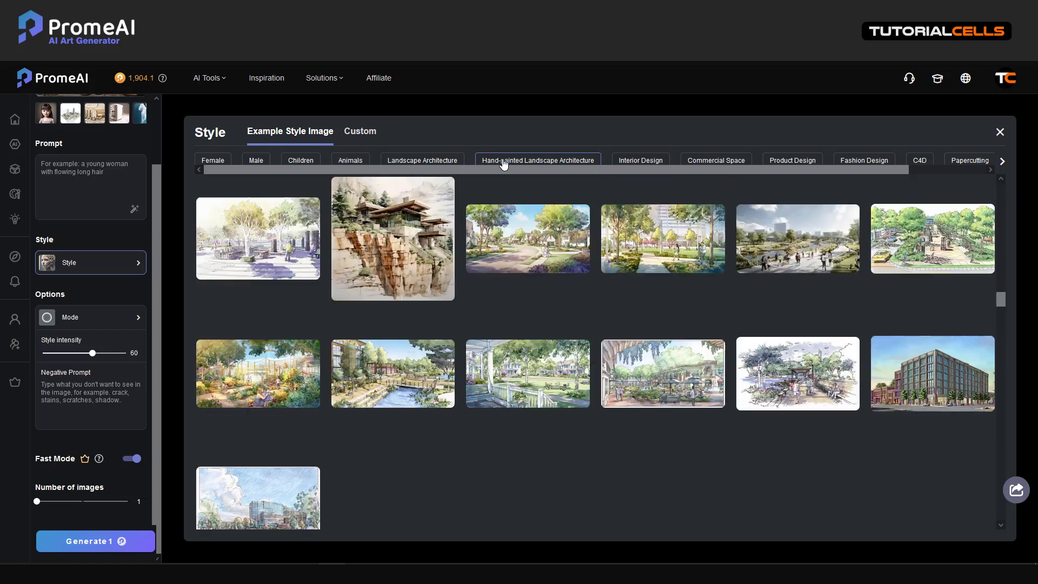
pyautogui.click(634, 162)
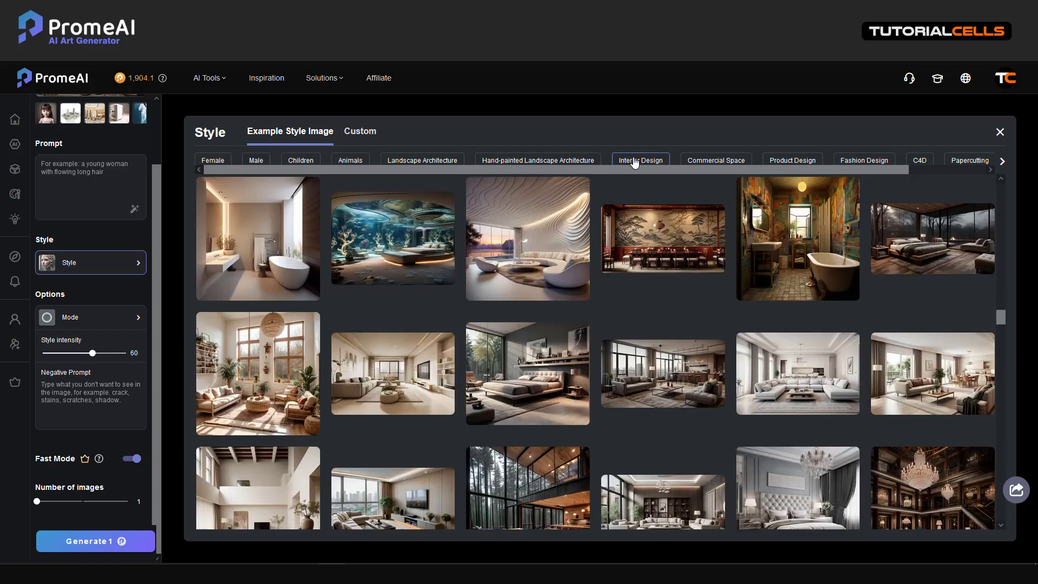
pyautogui.click(566, 226)
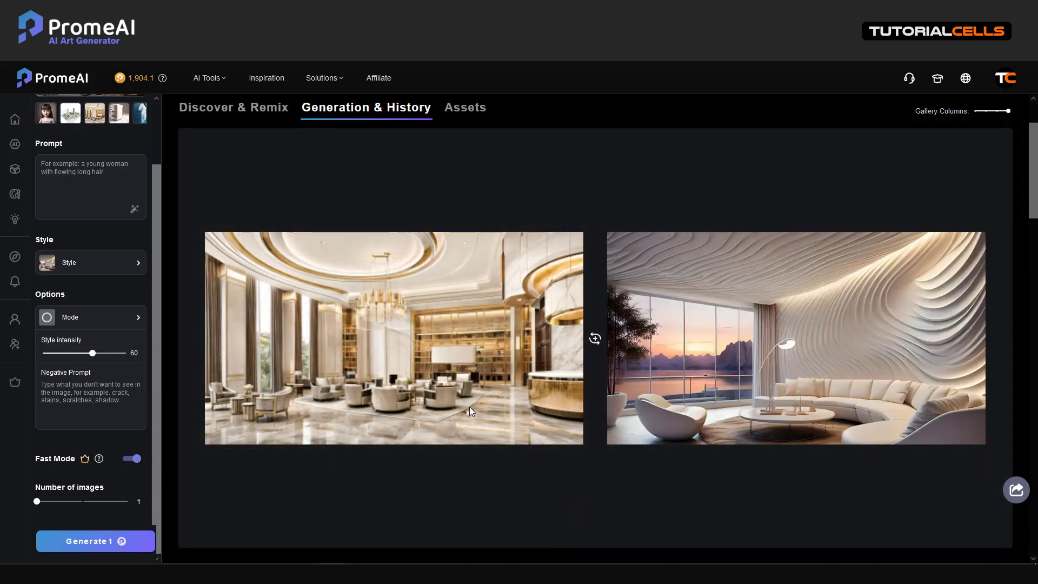
pyautogui.moveTo(719, 360)
pyautogui.click(799, 347)
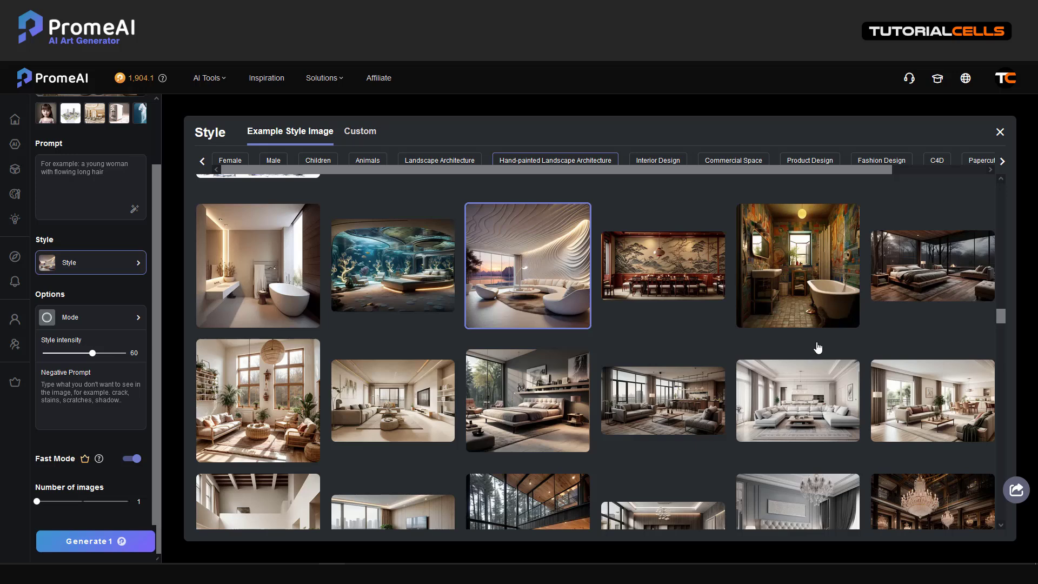
pyautogui.click(938, 160)
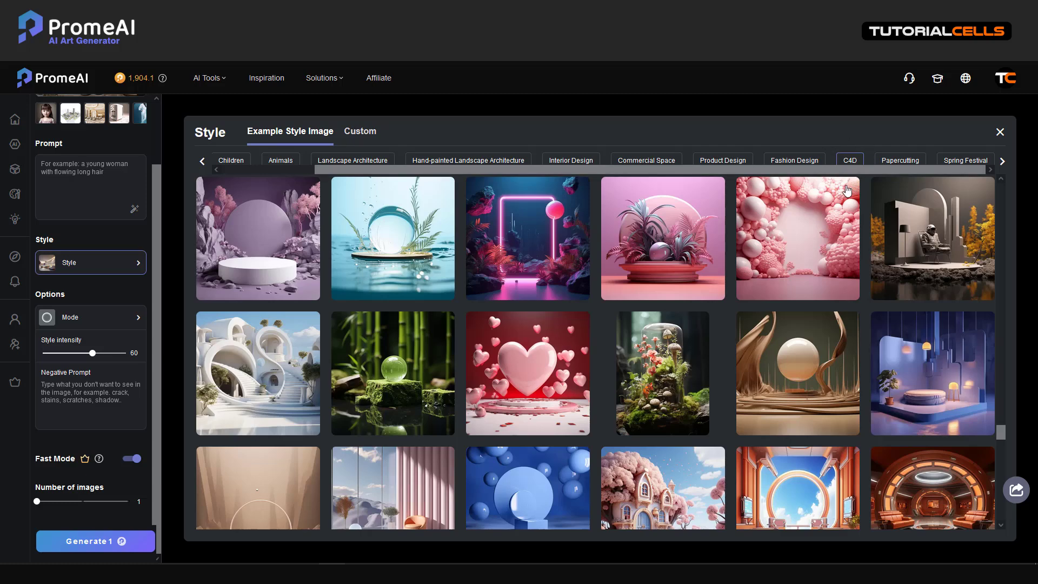
pyautogui.click(1000, 133)
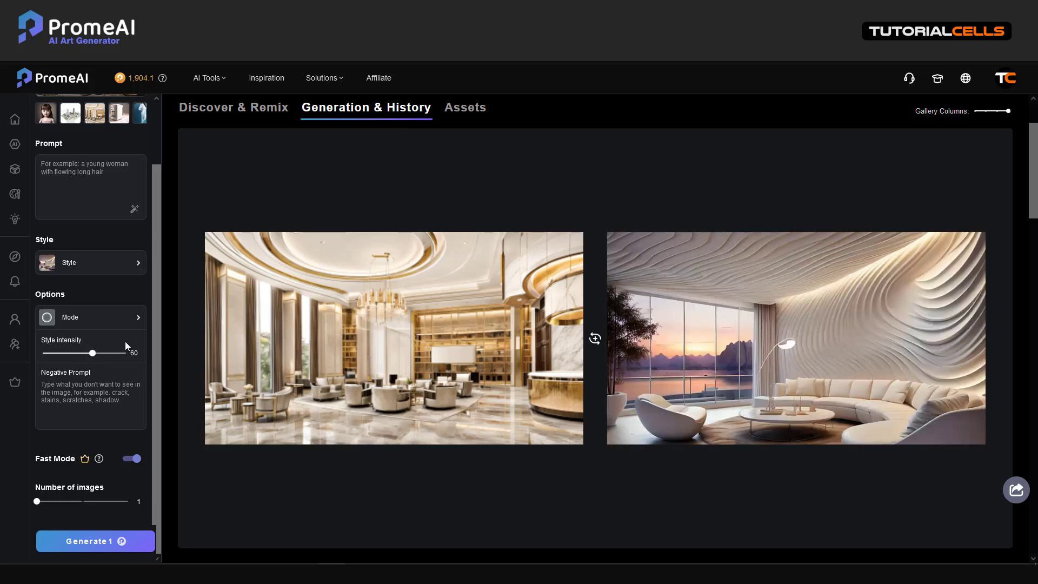
# Set style intensity to 50 and images to 3, then generate the lobby fusion.
pyautogui.moveTo(110, 353); pyautogui.dragTo(101, 353)
pyautogui.moveTo(83, 354); pyautogui.dragTo(83, 354)
pyautogui.moveTo(39, 503); pyautogui.dragTo(139, 502)
pyautogui.click(128, 501)
pyautogui.moveTo(162, 80)
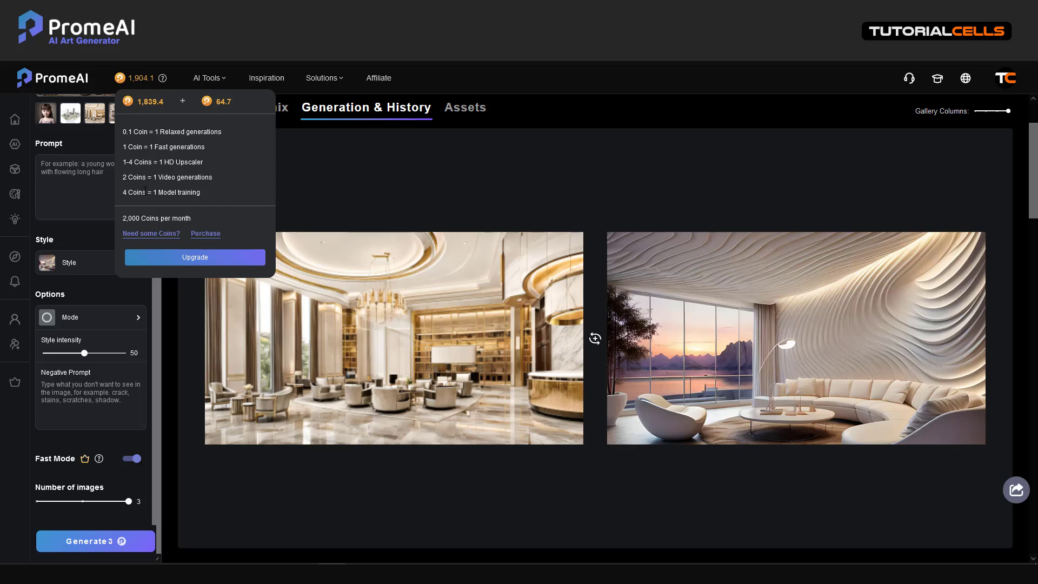
pyautogui.click(95, 541)
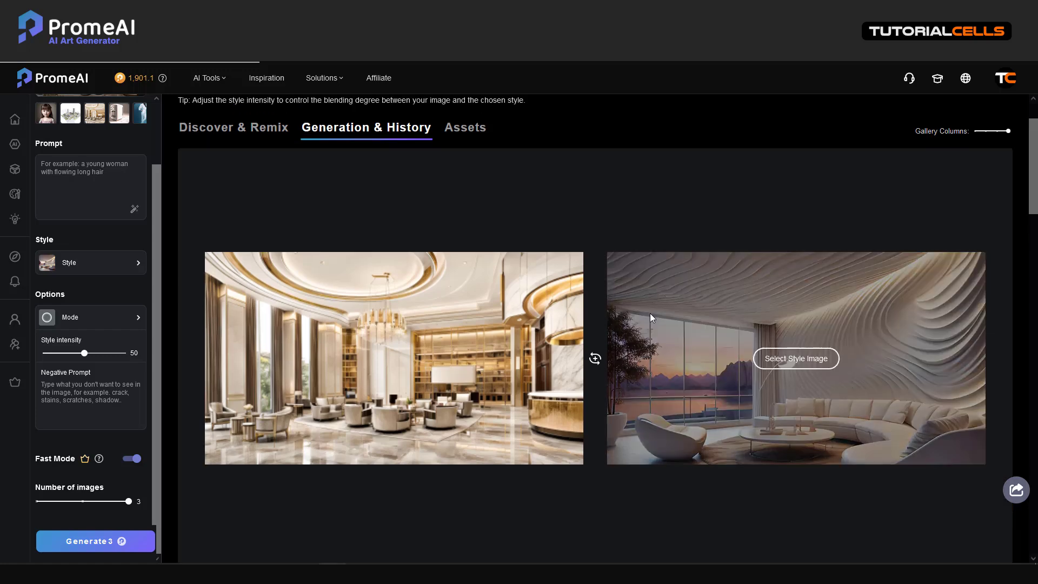
# Open the second lobby result and compare it side by side with the original lobby.
pyautogui.scroll(-5, 649, 313)
pyautogui.scroll(-1, 646, 316)
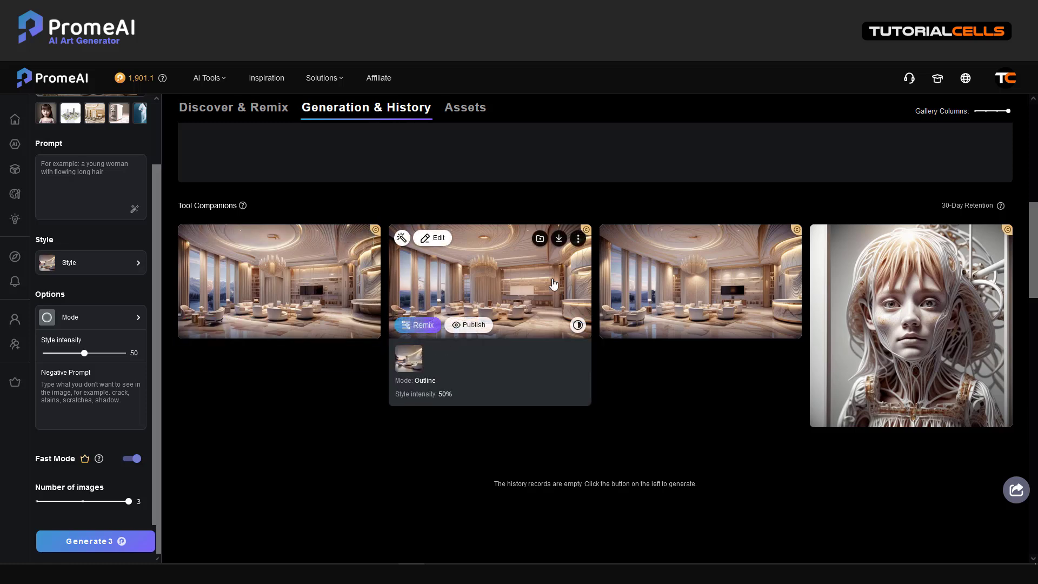
pyautogui.click(525, 282)
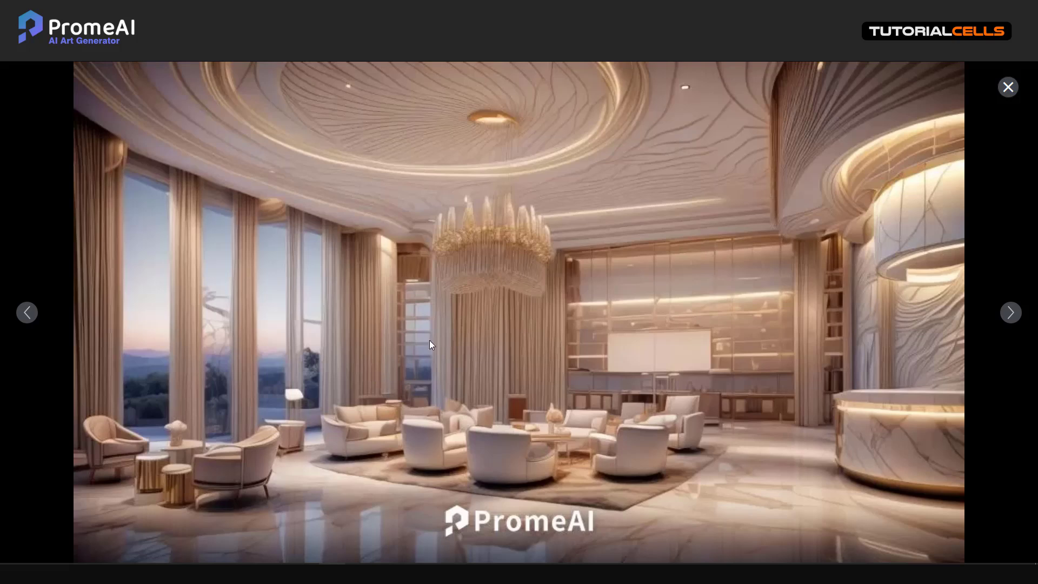
pyautogui.click(586, 556)
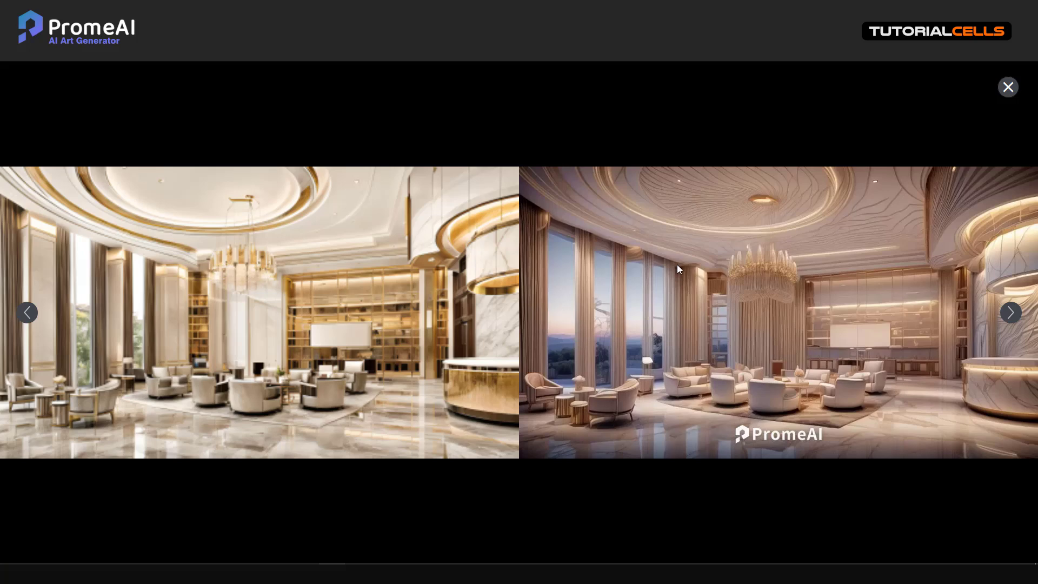
pyautogui.click(1008, 87)
pyautogui.scroll(2, 111, 229)
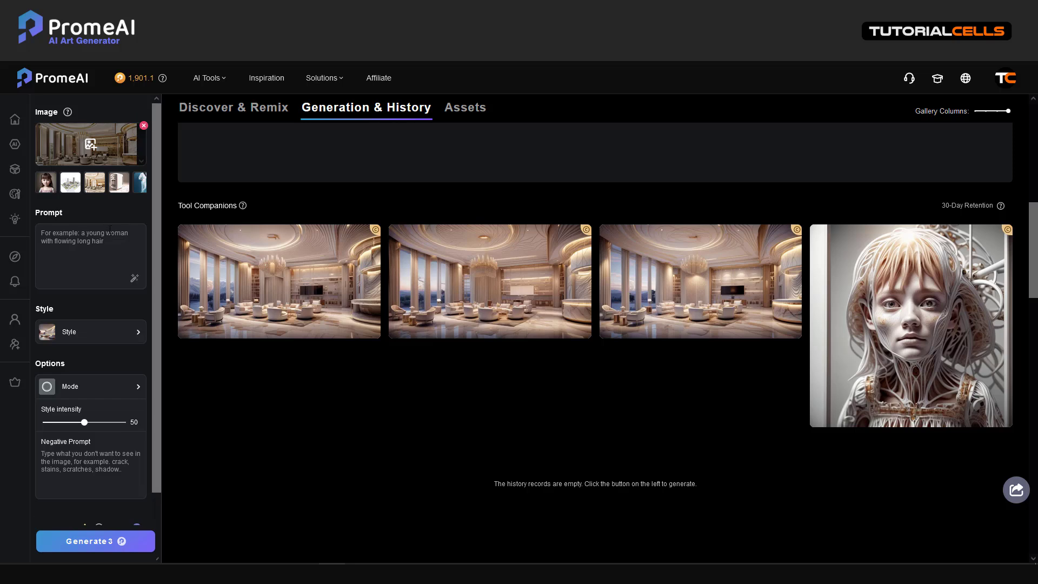
# Use the woman in white as input and the Fashion Design orange-coat photo as style.
pyautogui.click(139, 183)
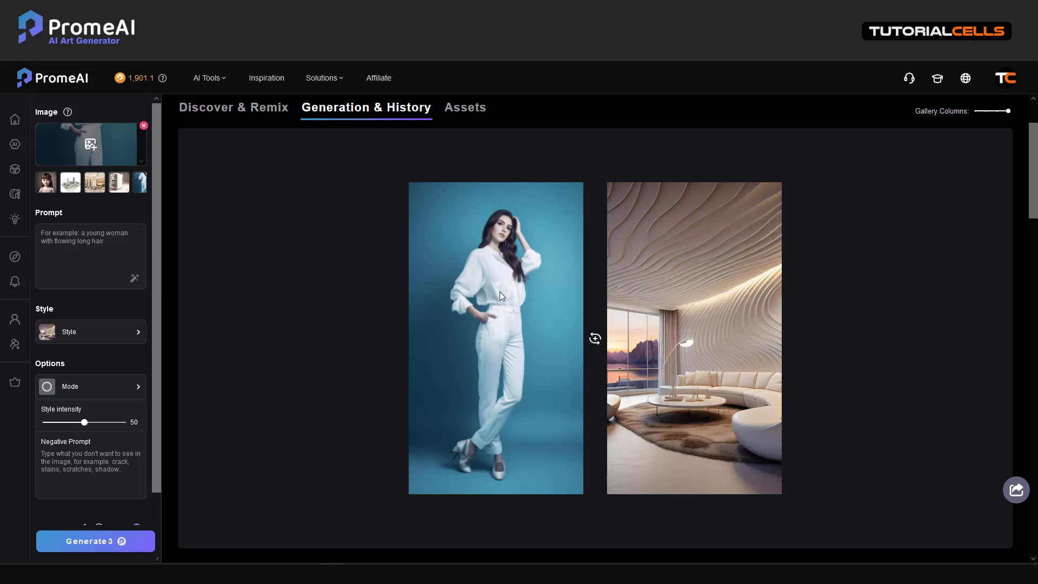
pyautogui.moveTo(665, 323)
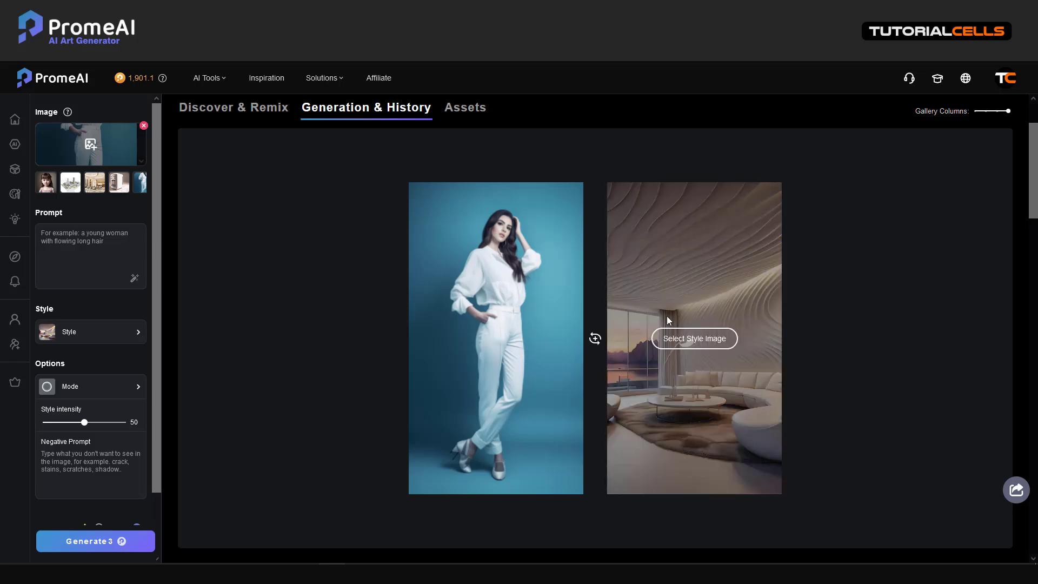
pyautogui.click(676, 341)
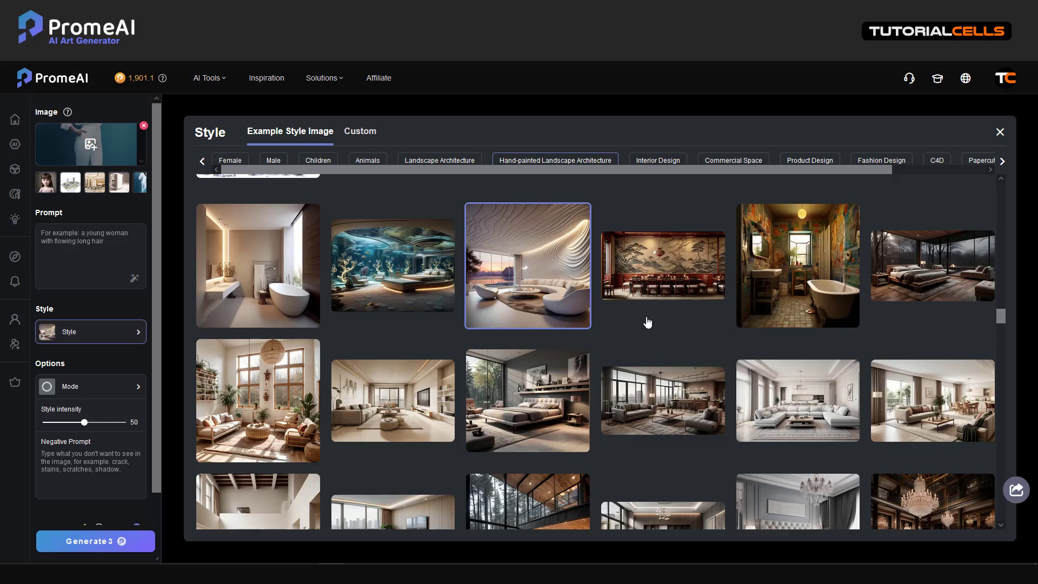
pyautogui.click(800, 161)
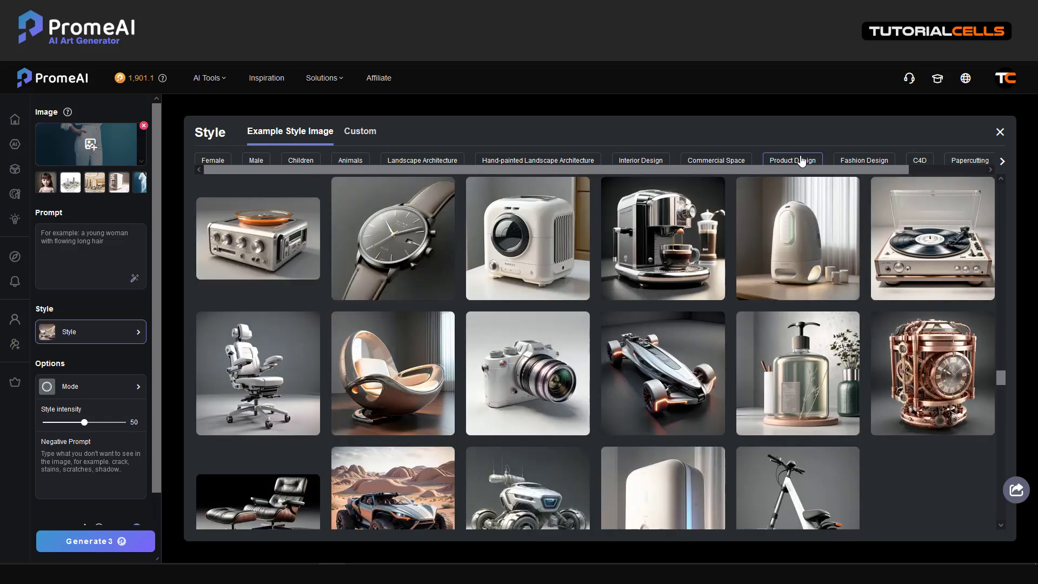
pyautogui.click(858, 165)
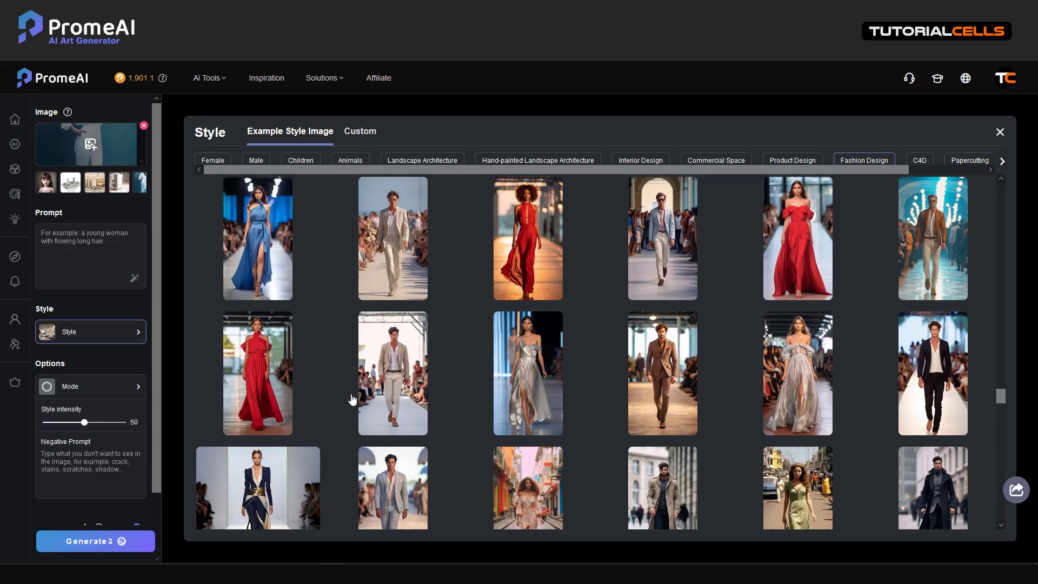
pyautogui.scroll(-6, 352, 399)
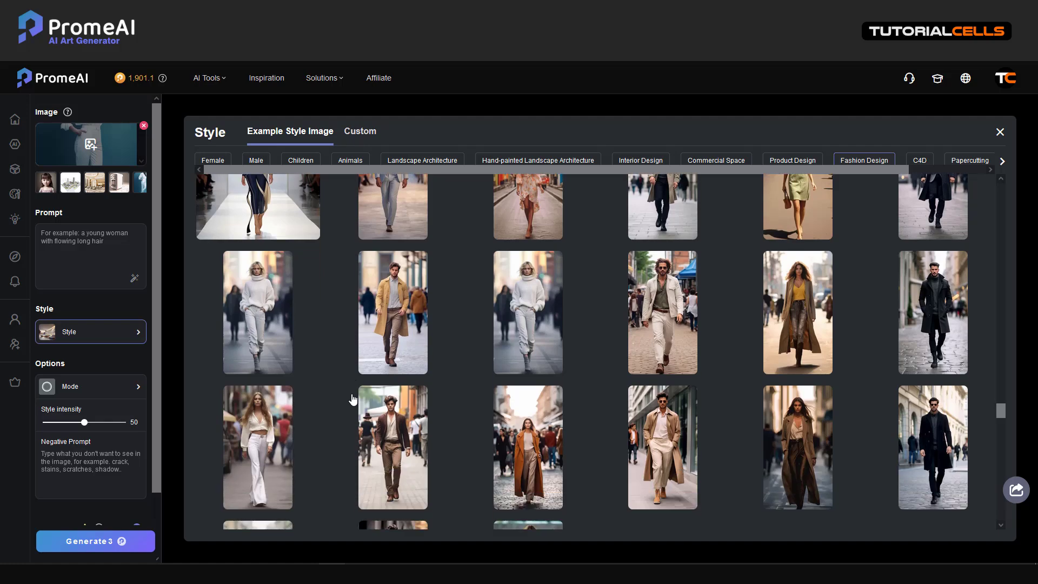
pyautogui.scroll(-3, 353, 399)
pyautogui.click(536, 321)
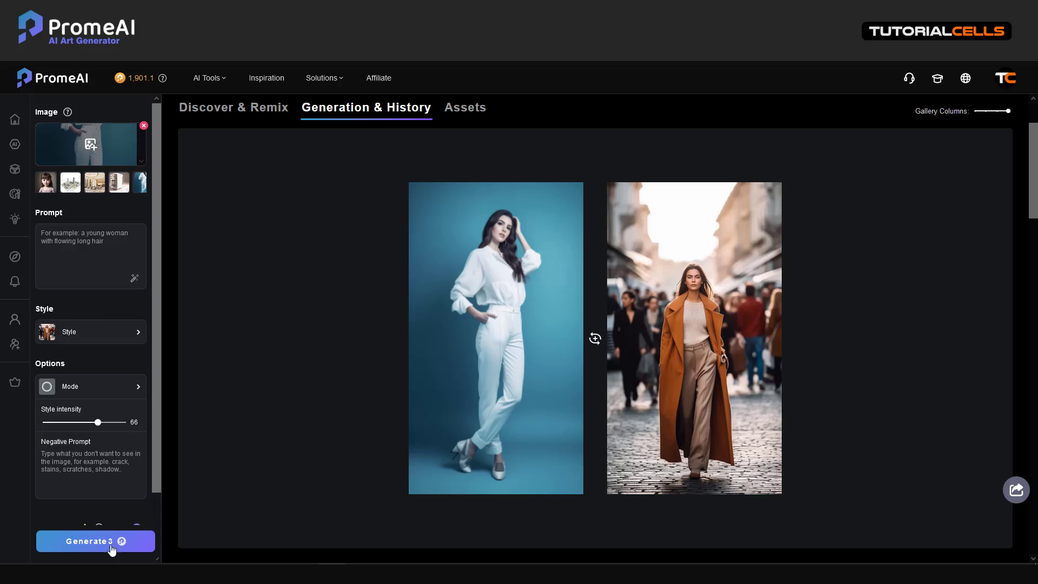
# Set the number of images to 2 and generate at style intensity 66.
pyautogui.scroll(-1, 100, 496)
pyautogui.click(99, 501)
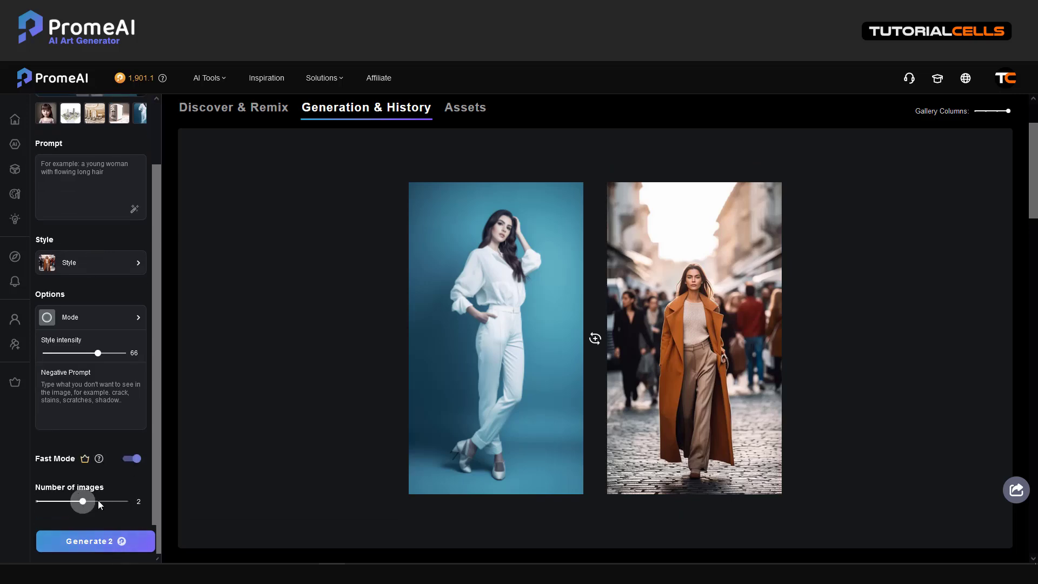
pyautogui.click(100, 541)
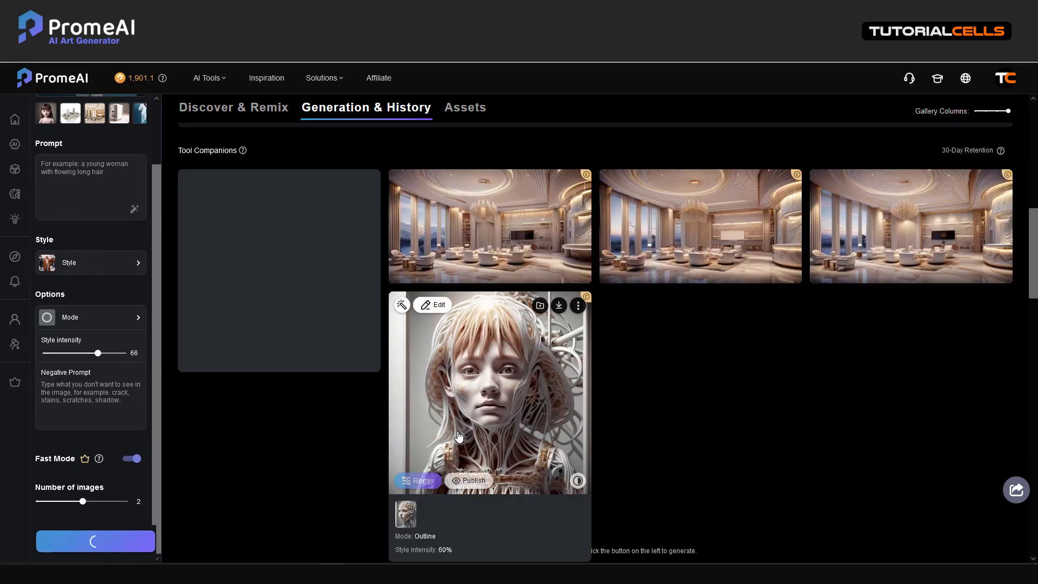
# Open the second orange-coat result and compare it side by side with the white-outfit photo.
pyautogui.scroll(4, 556, 338)
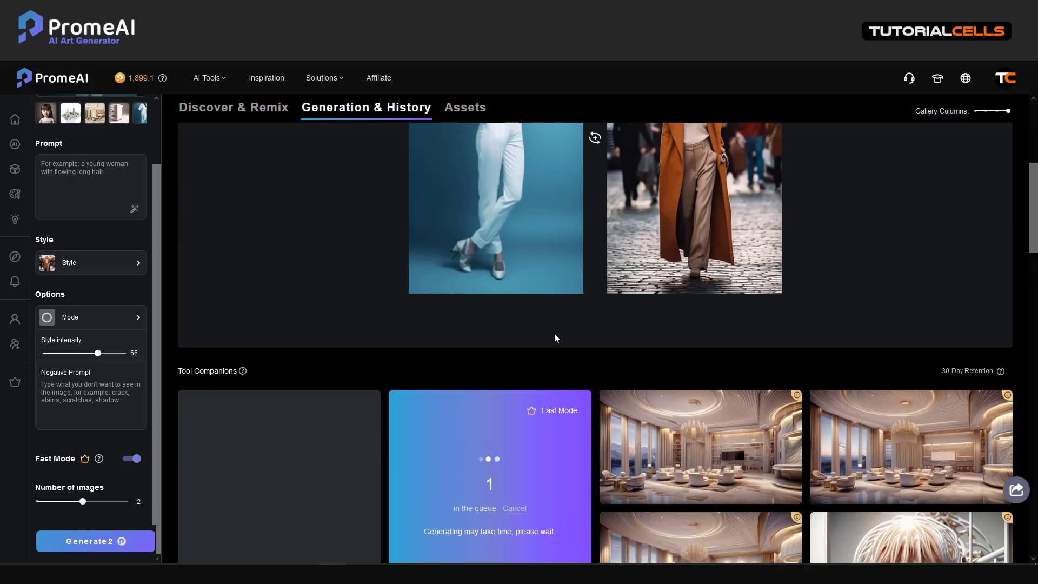
pyautogui.scroll(3, 553, 334)
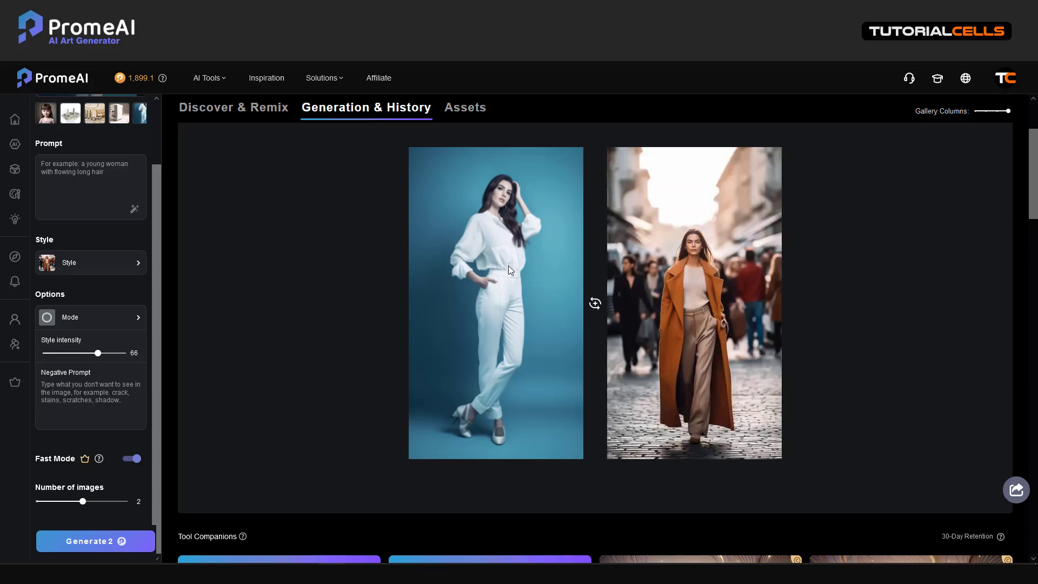
pyautogui.scroll(-4, 509, 265)
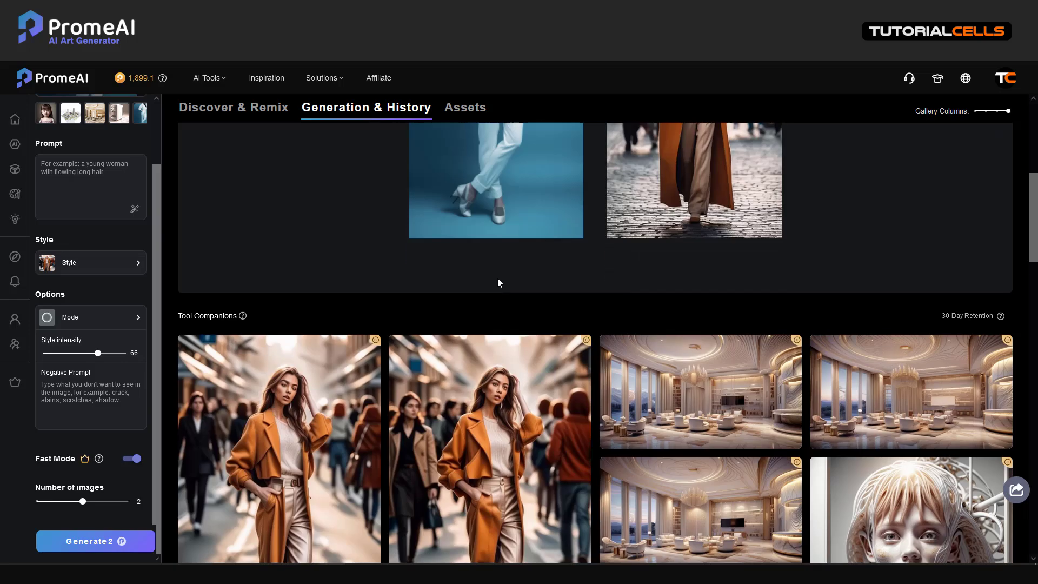
pyautogui.moveTo(492, 360)
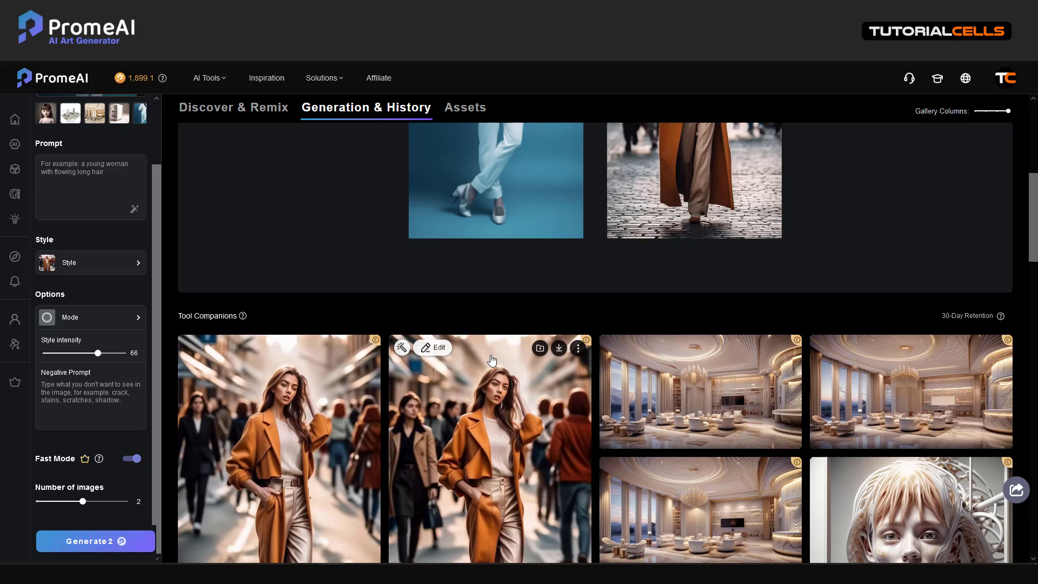
pyautogui.click(489, 392)
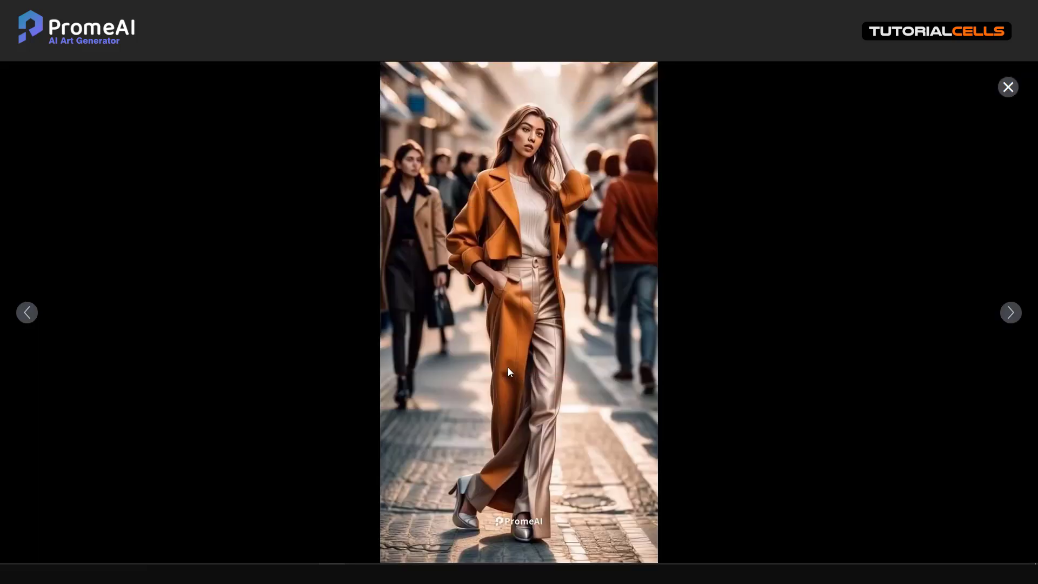
pyautogui.click(579, 536)
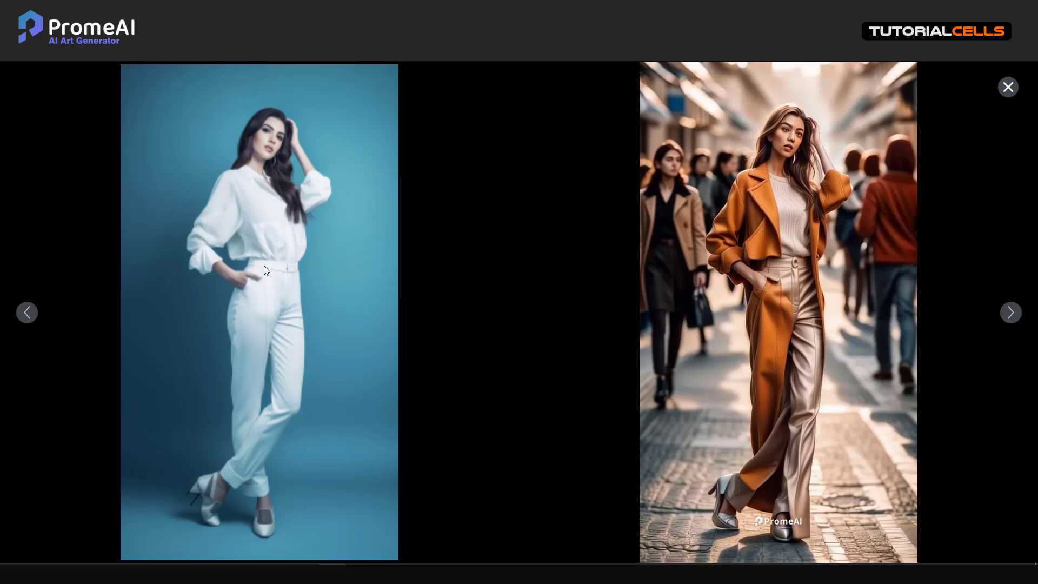
pyautogui.click(1008, 88)
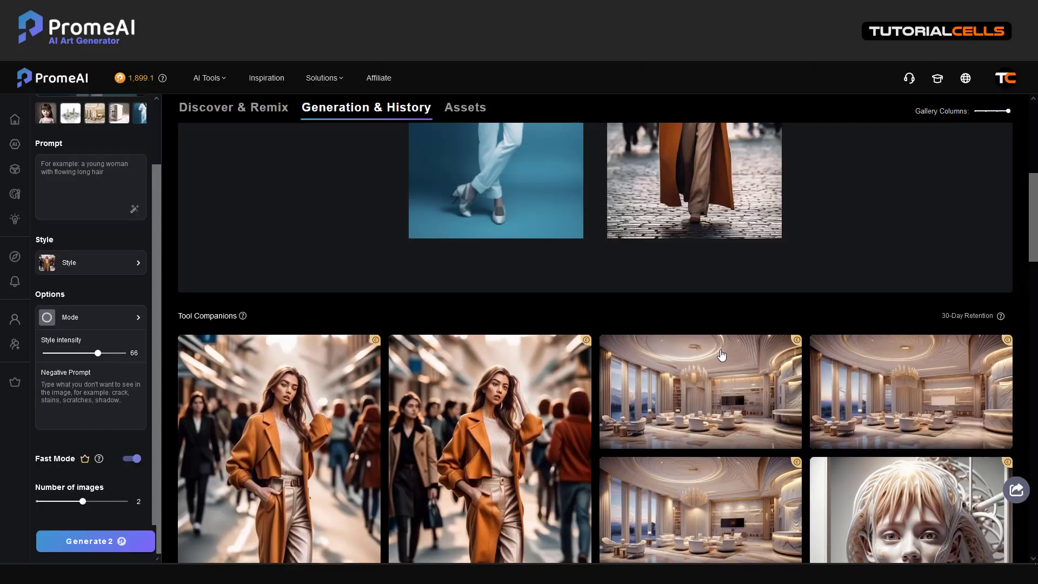
pyautogui.scroll(4, 698, 326)
pyautogui.scroll(-1, 183, 313)
# Select the coffee-maker sketch thumbnail as the input image.
pyautogui.scroll(3, 183, 313)
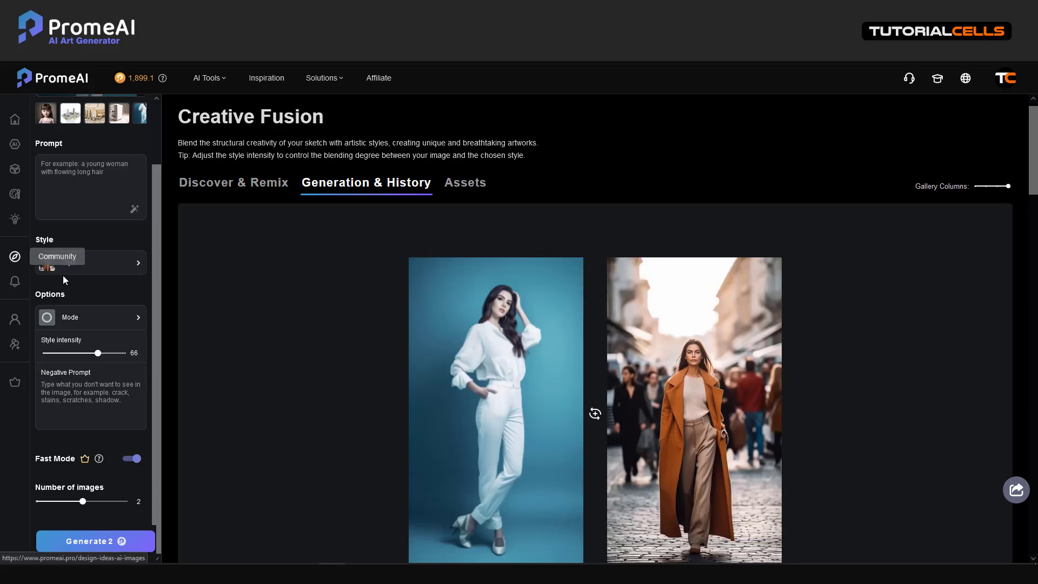
pyautogui.scroll(2, 63, 274)
pyautogui.scroll(1, 141, 279)
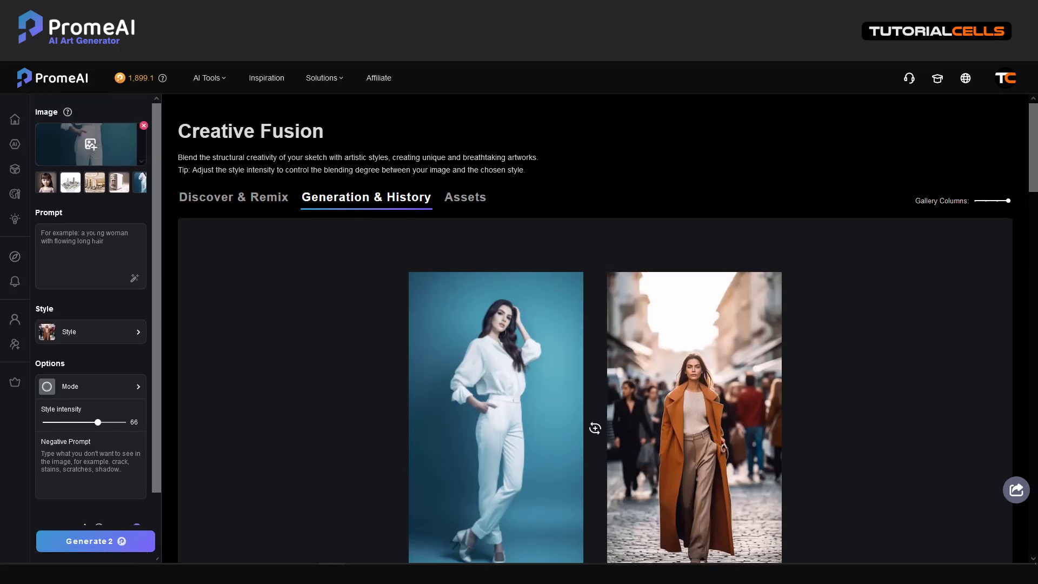
pyautogui.click(97, 236)
pyautogui.click(118, 187)
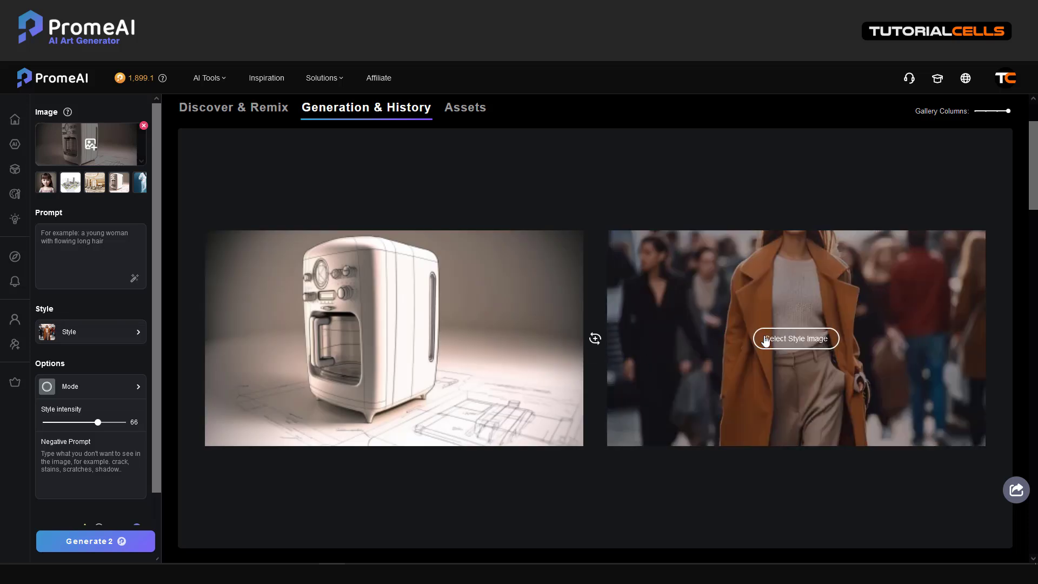
# Browse the style examples and pick the first purple C4D podium scene as the style image.
pyautogui.click(775, 337)
pyautogui.click(710, 161)
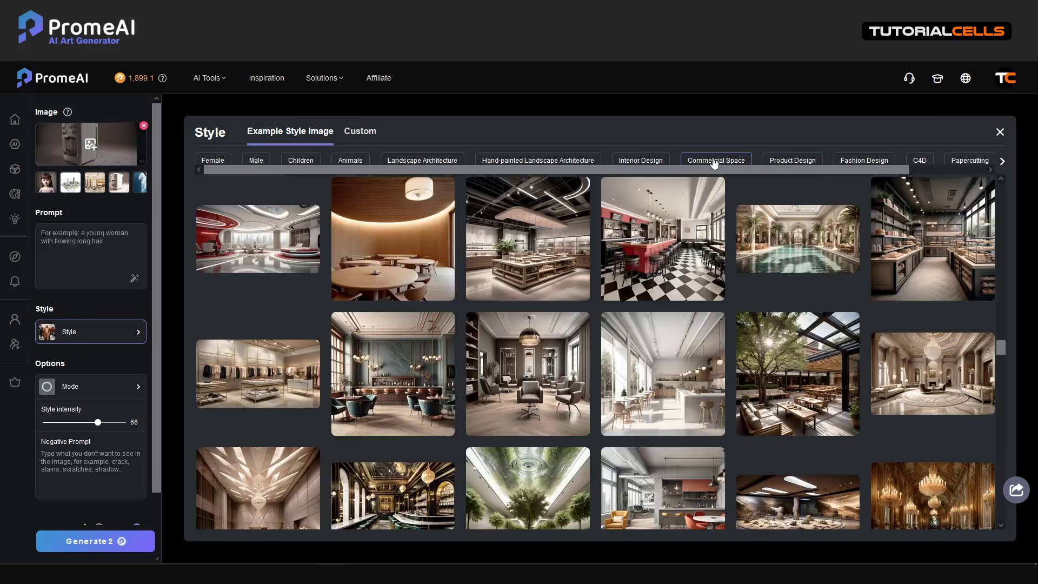
pyautogui.click(804, 164)
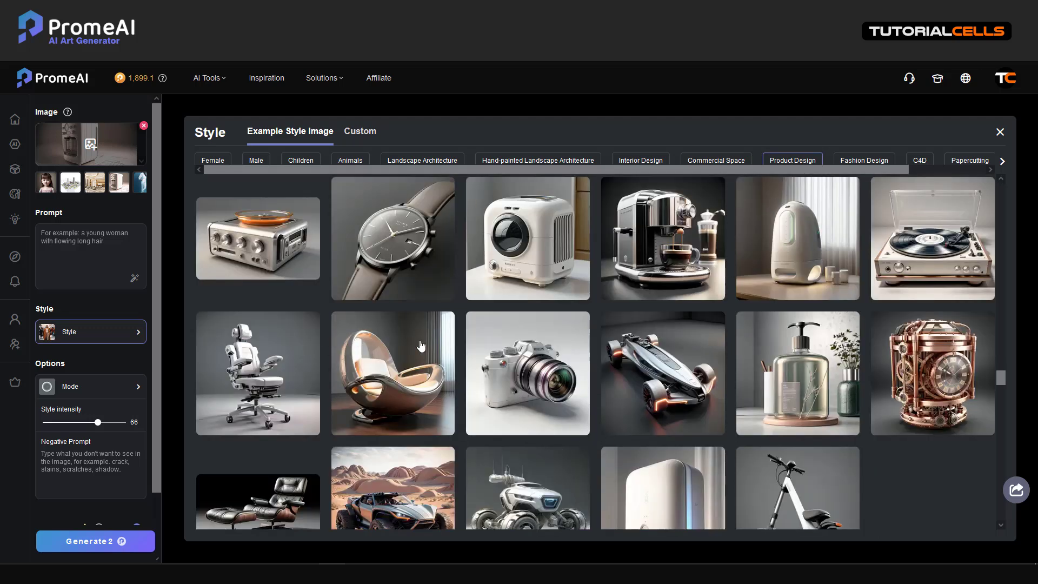
pyautogui.scroll(-2, 449, 346)
pyautogui.scroll(-1, 448, 347)
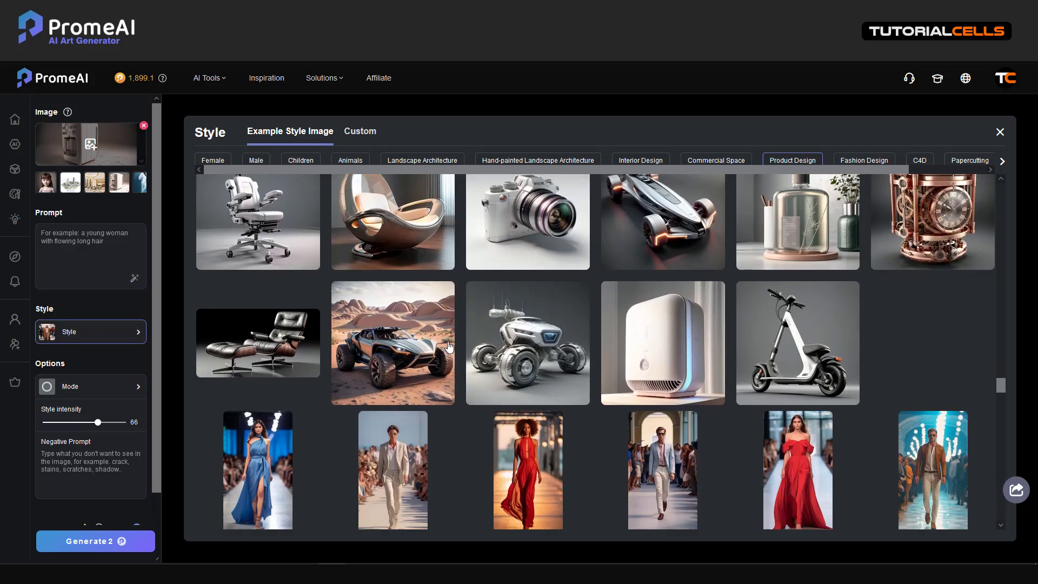
pyautogui.scroll(2, 449, 347)
pyautogui.scroll(1, 448, 347)
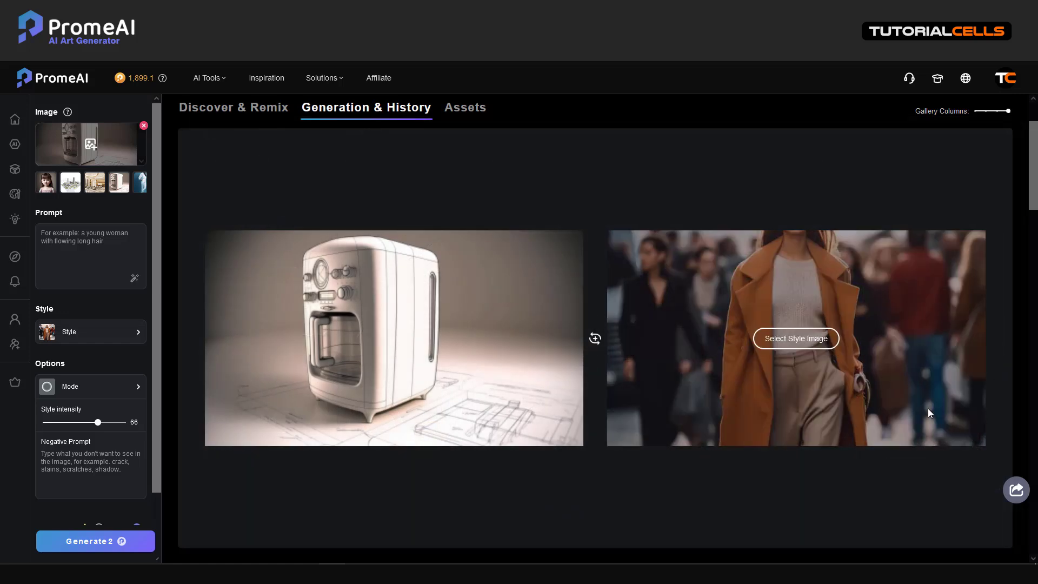
pyautogui.click(774, 341)
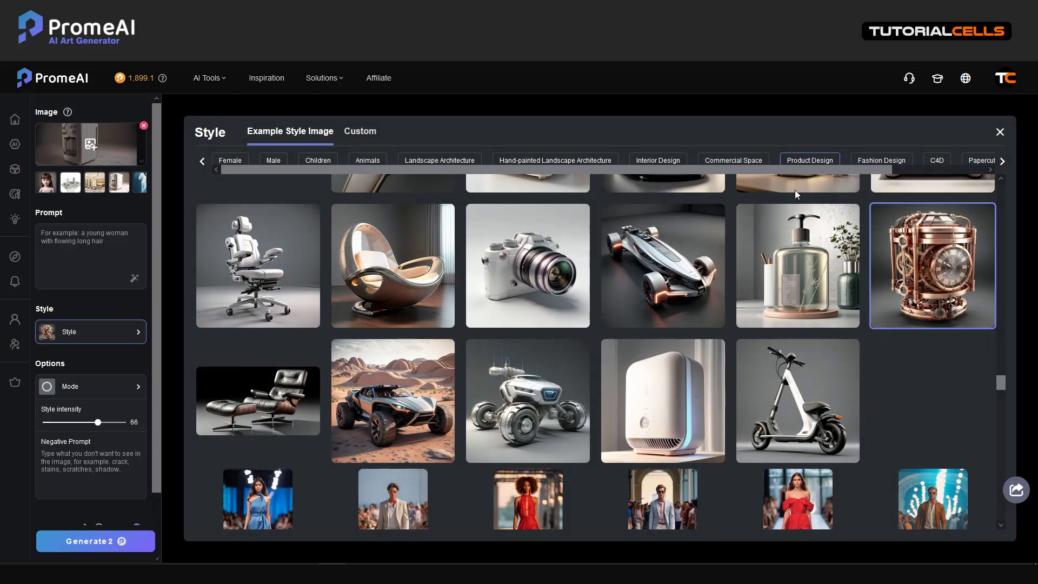
pyautogui.click(934, 161)
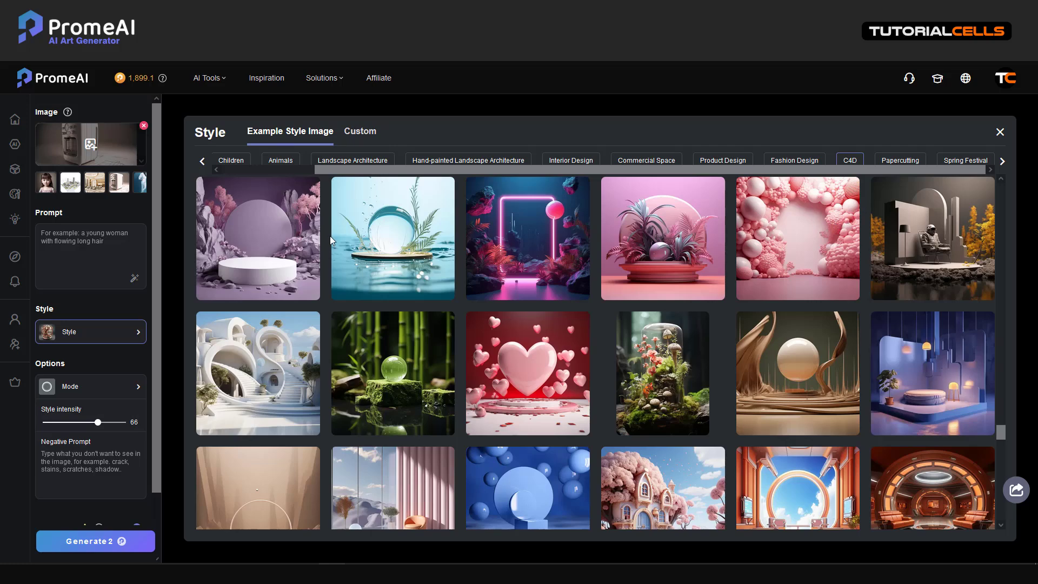
pyautogui.click(277, 254)
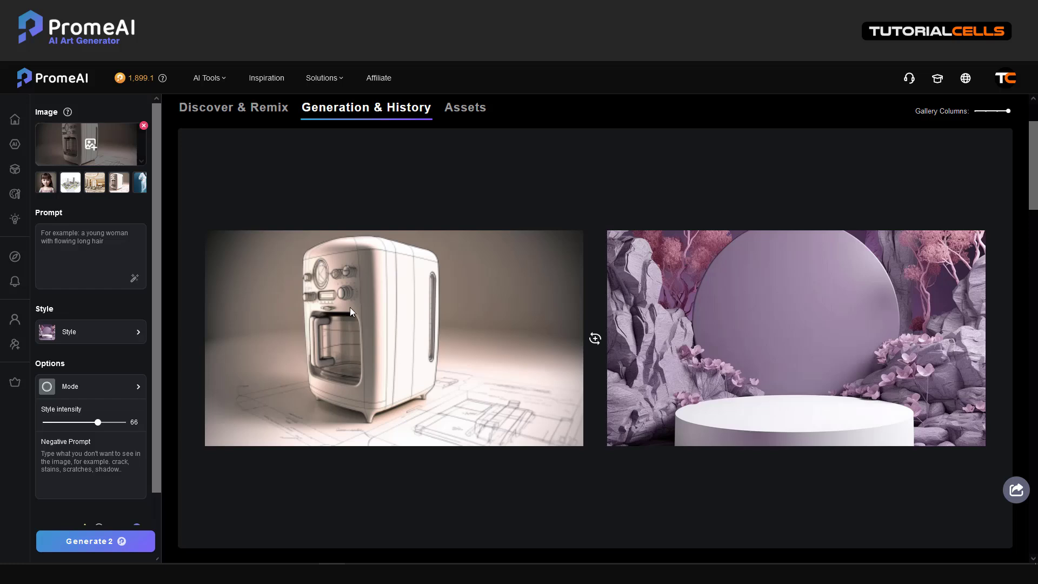
# Switch the fusion mode to Mixing and generate the coffee-maker and podium fusion.
pyautogui.moveTo(722, 364)
pyautogui.moveTo(841, 389)
pyautogui.click(126, 393)
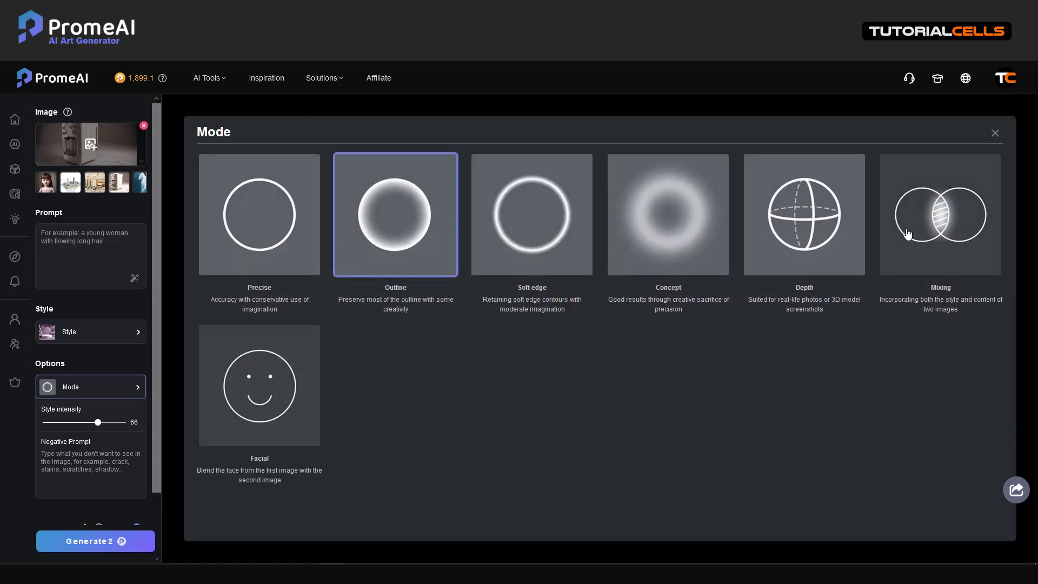
pyautogui.click(909, 234)
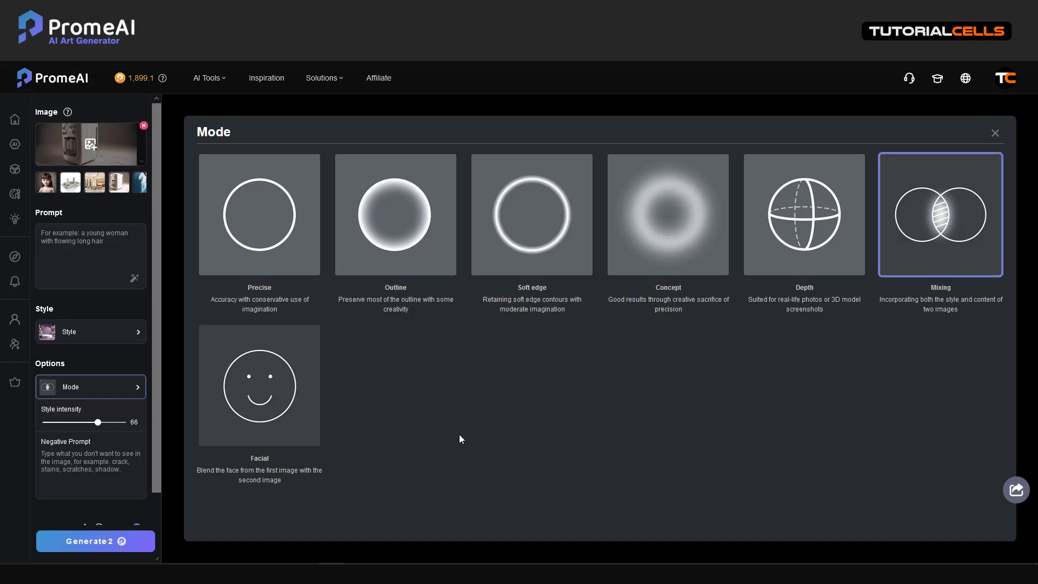
pyautogui.click(98, 542)
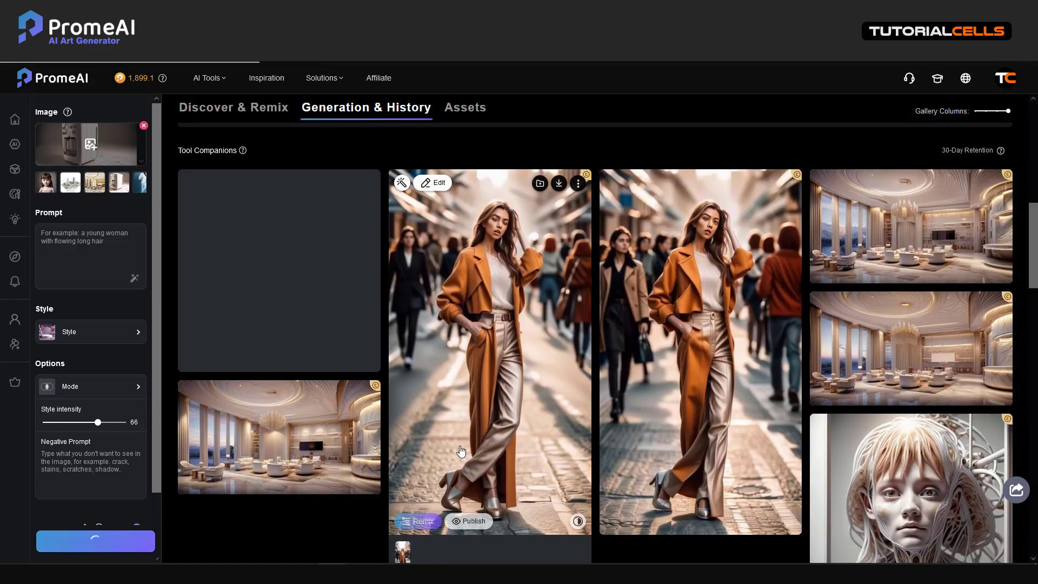
pyautogui.scroll(5, 503, 414)
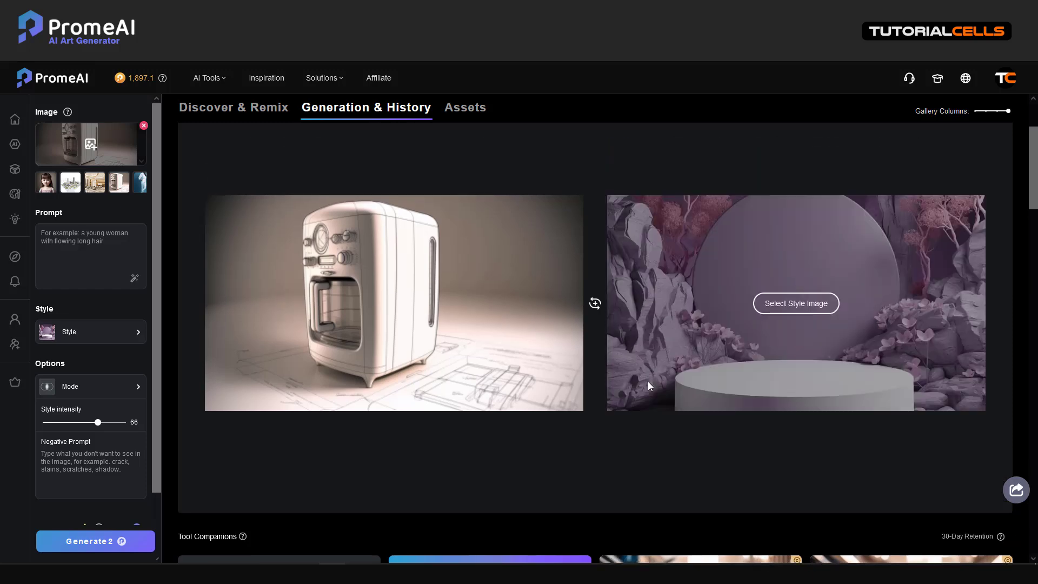
# Watch both Mixing renders finish in Tool Companions and confirm they show Mode: Mixing.
pyautogui.scroll(-2, 651, 387)
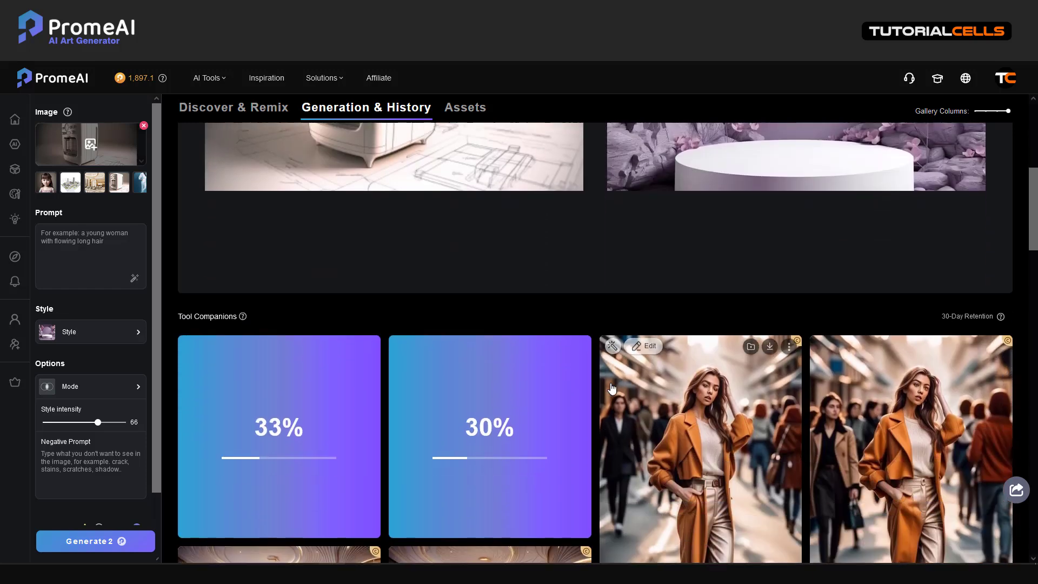
pyautogui.scroll(4, 611, 383)
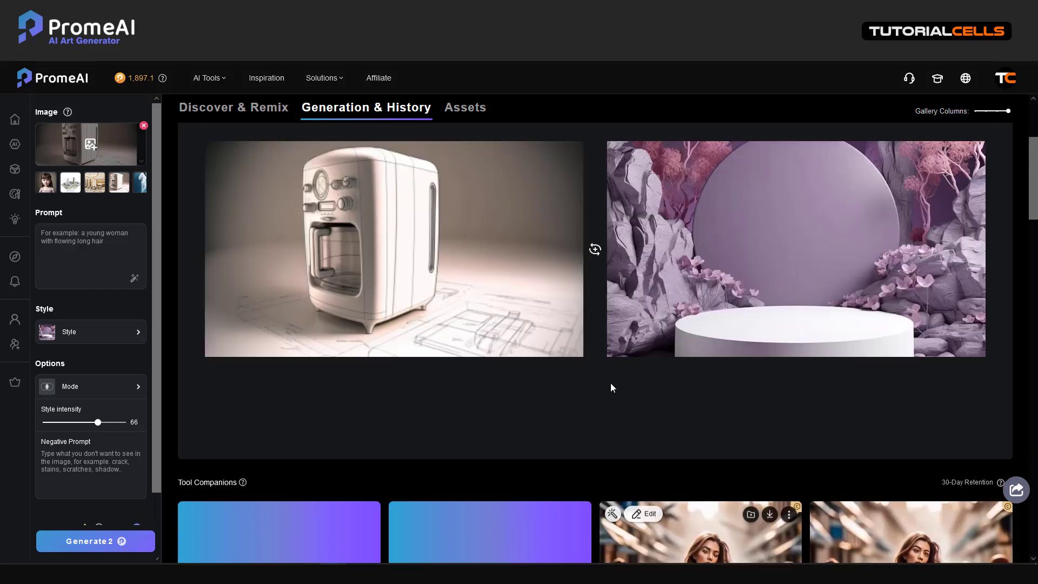
pyautogui.scroll(-3, 610, 379)
pyautogui.scroll(3, 610, 351)
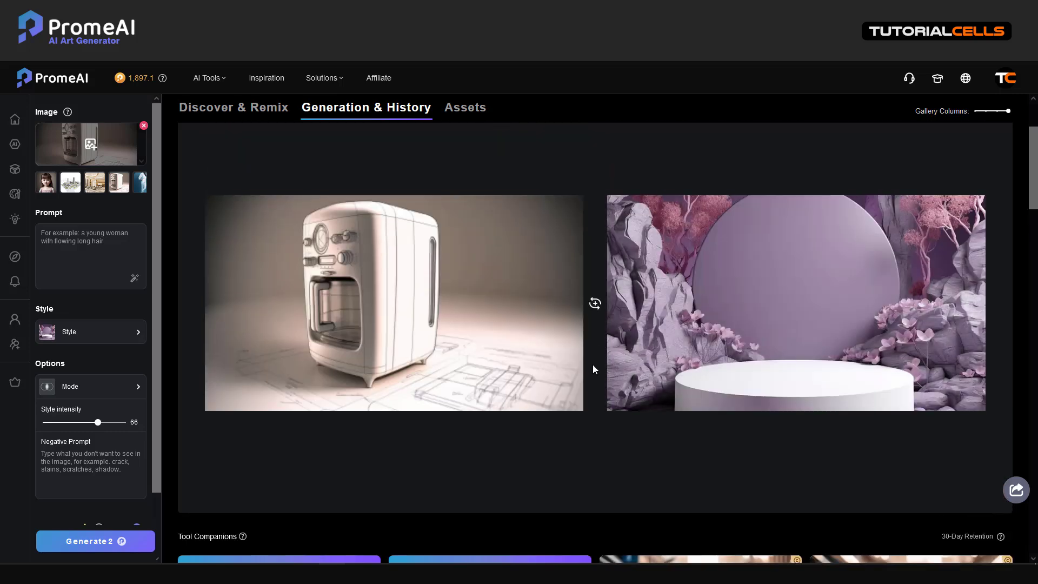
pyautogui.scroll(-3, 592, 367)
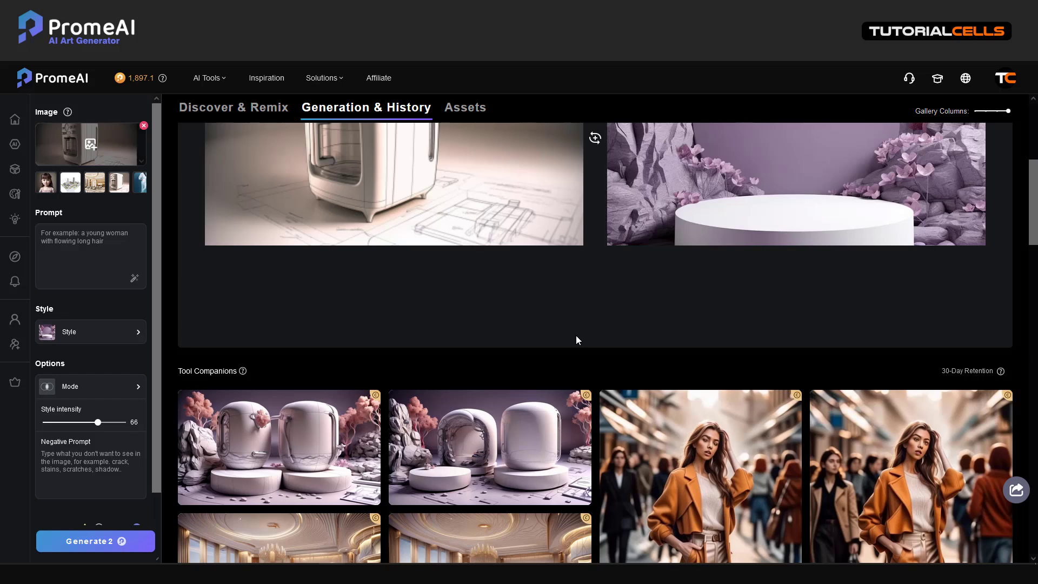
pyautogui.scroll(-2, 576, 336)
pyautogui.scroll(2, 350, 411)
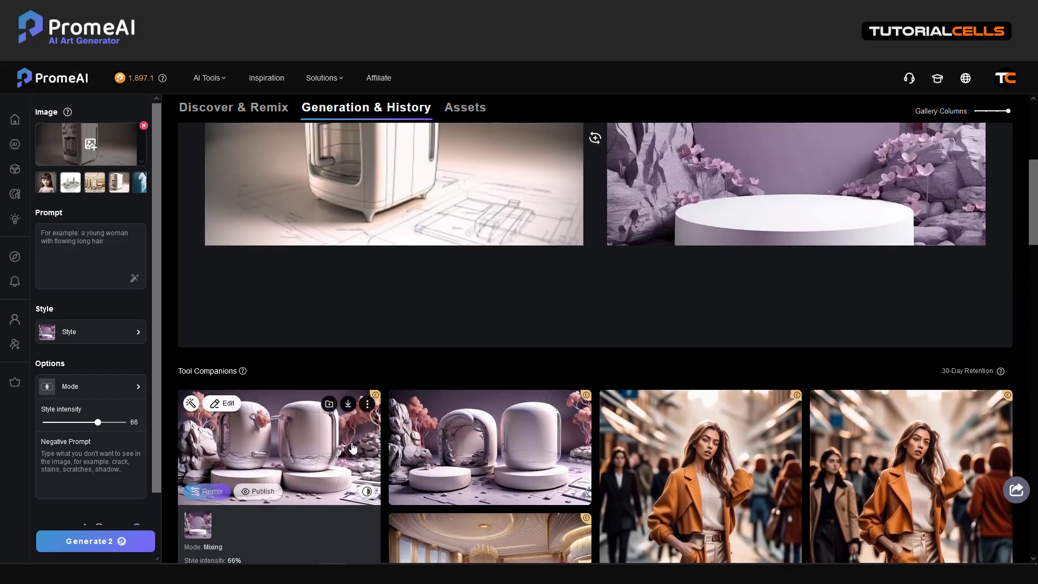
pyautogui.moveTo(394, 464)
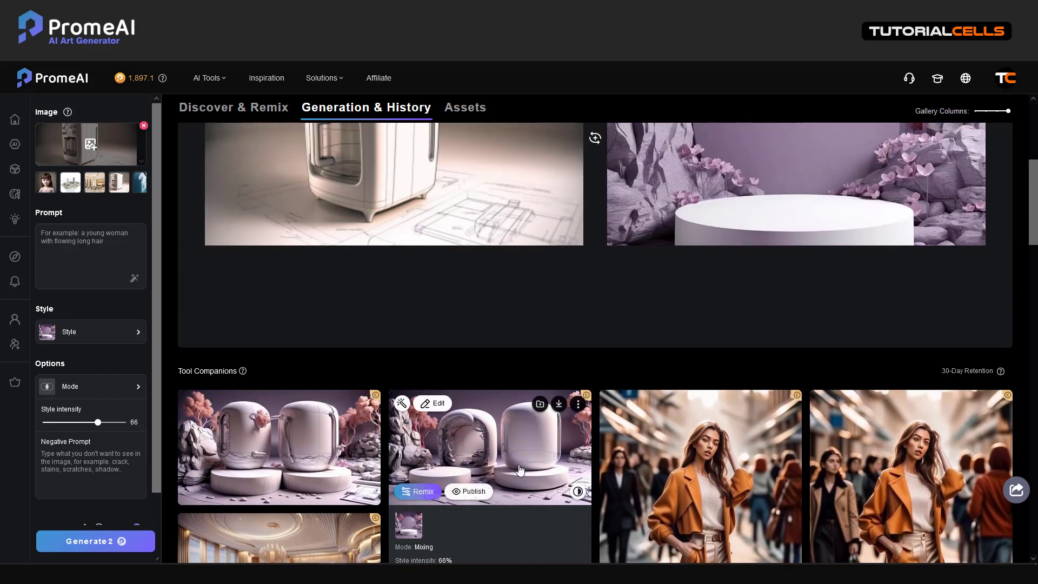
pyautogui.scroll(3, 519, 469)
pyautogui.scroll(-2, 518, 465)
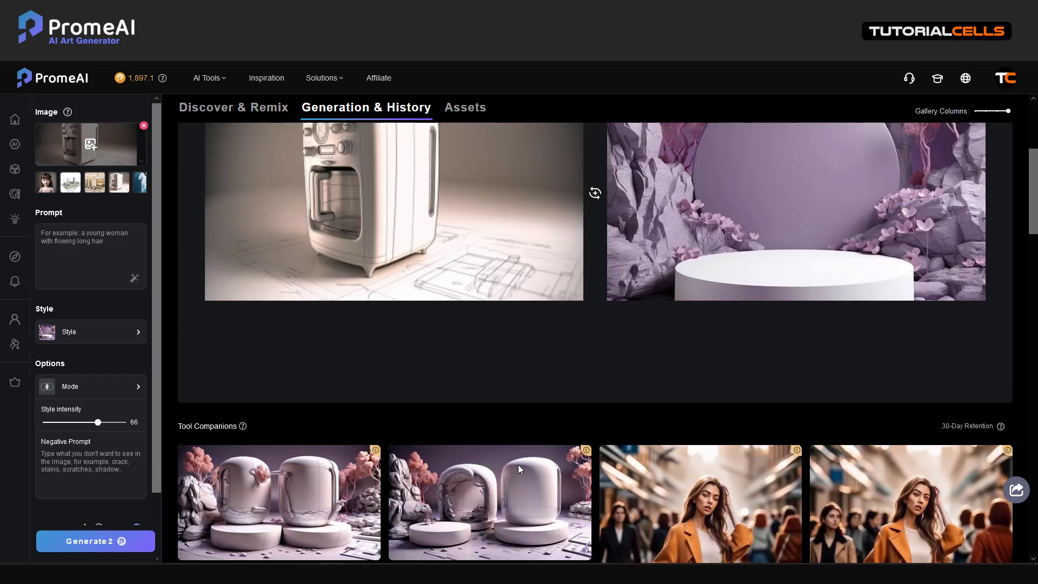
pyautogui.scroll(3, 518, 465)
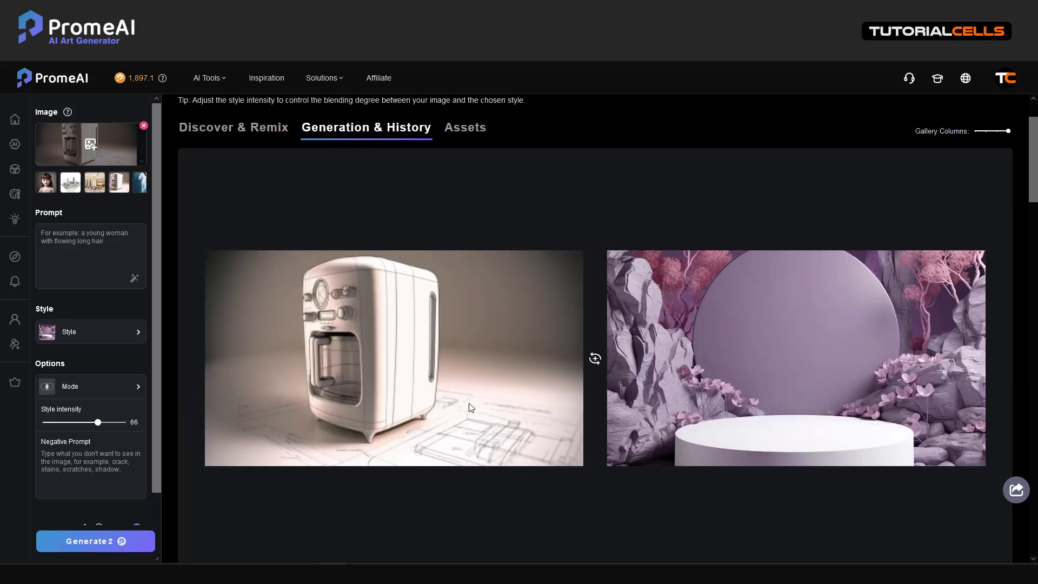
# Choose Outline mode, paste the prompt 'Make the background color blue', and generate.
pyautogui.click(122, 336)
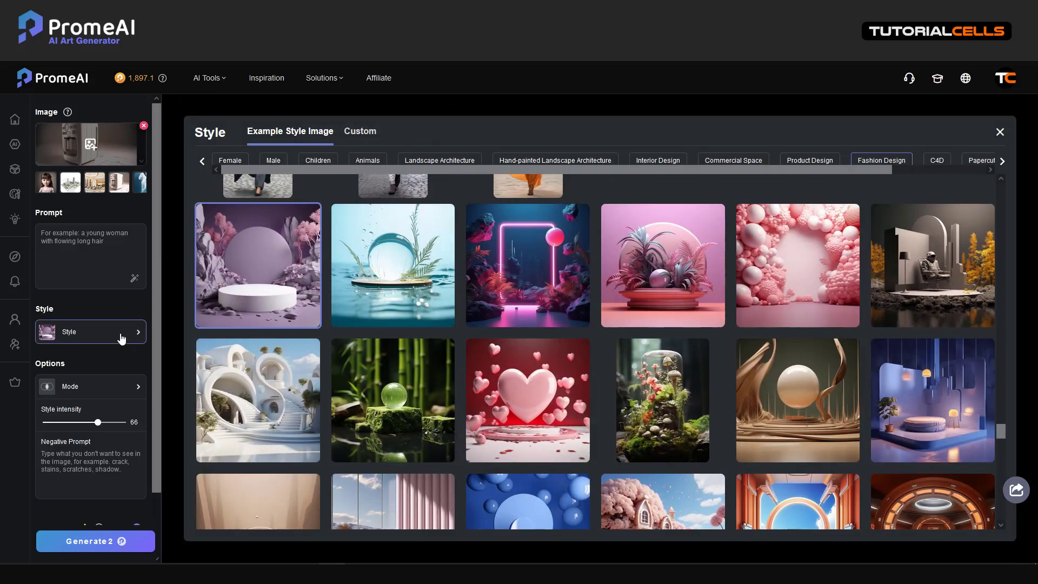
pyautogui.click(96, 389)
pyautogui.click(373, 260)
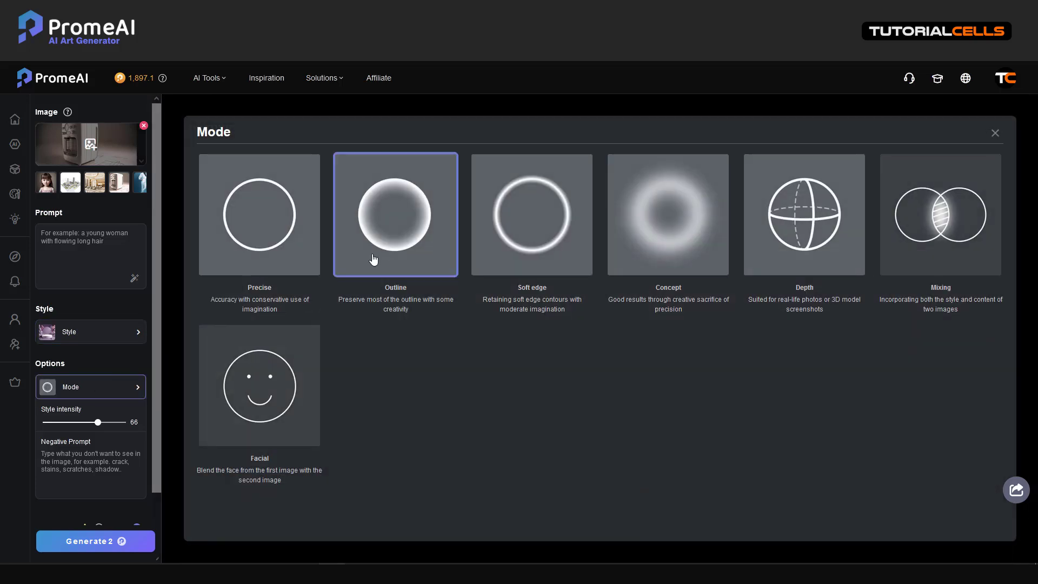
pyautogui.click(89, 254)
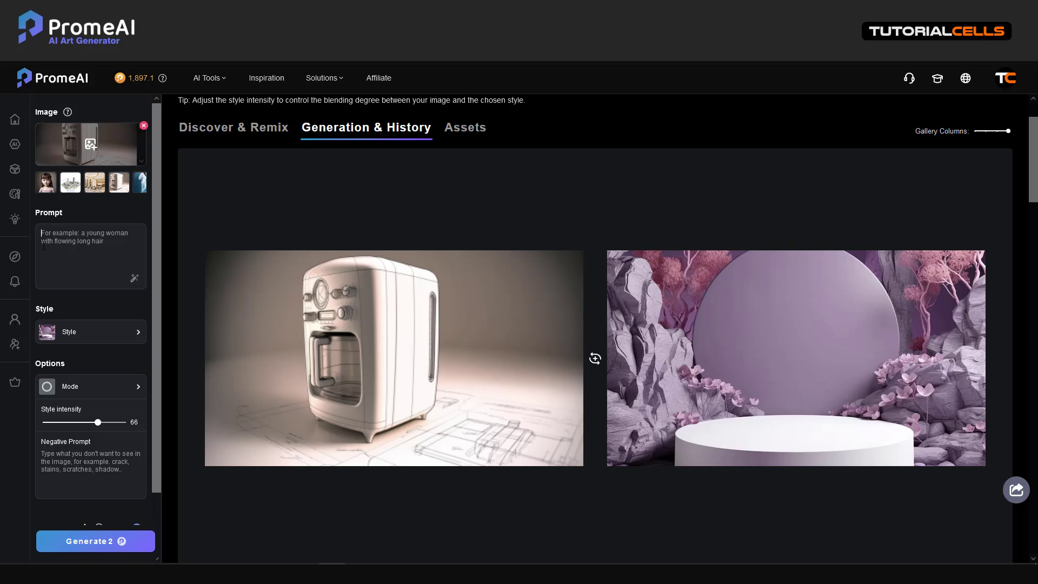
pyautogui.write('Make the background color blue')
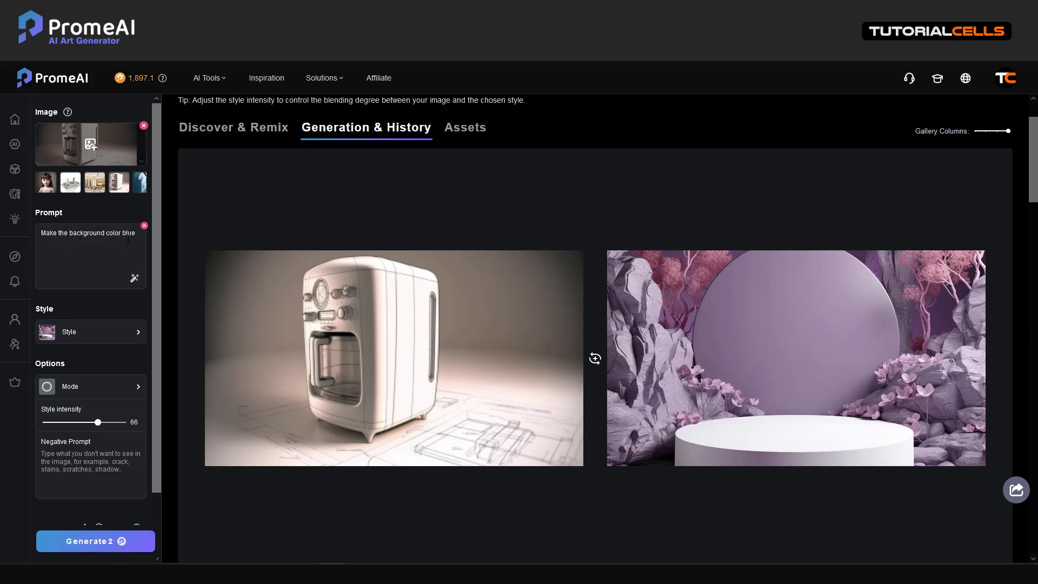
pyautogui.click(93, 541)
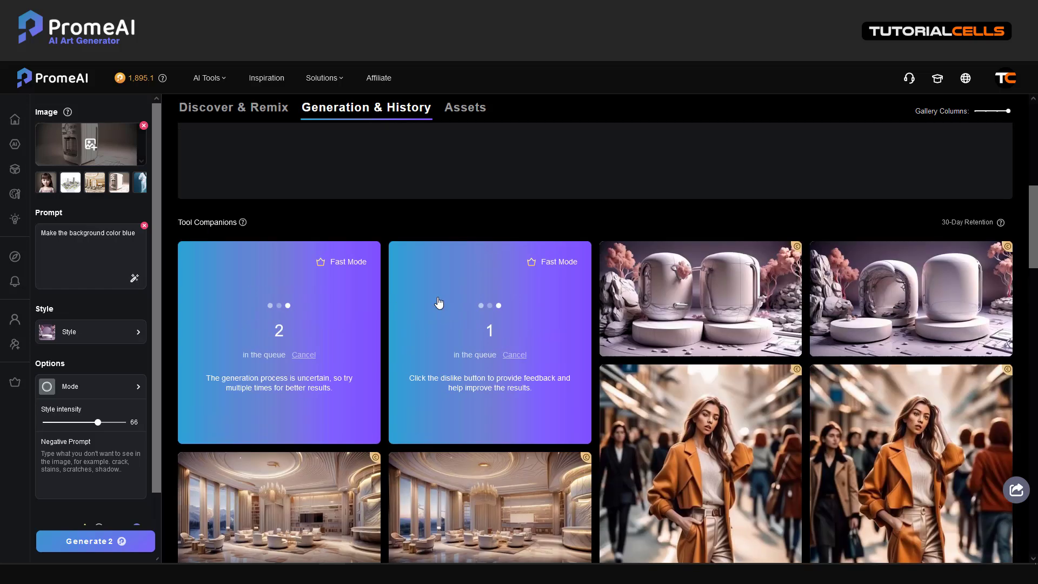
# Inspect the two finished Outline renders of the coffee machine among lilac rocks.
pyautogui.scroll(3, 438, 302)
pyautogui.scroll(-3, 438, 302)
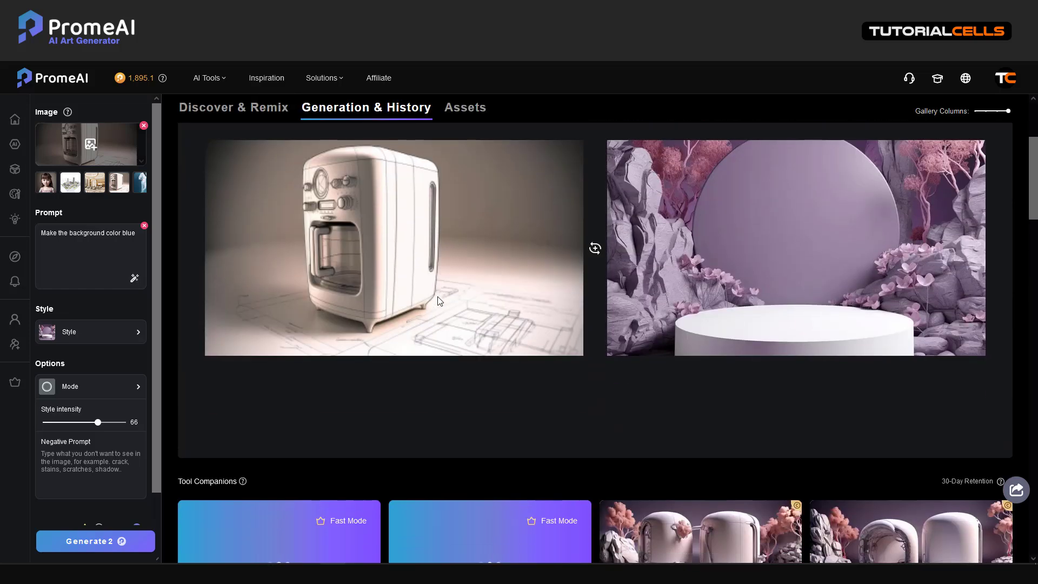
pyautogui.scroll(-3, 438, 301)
pyautogui.scroll(4, 437, 297)
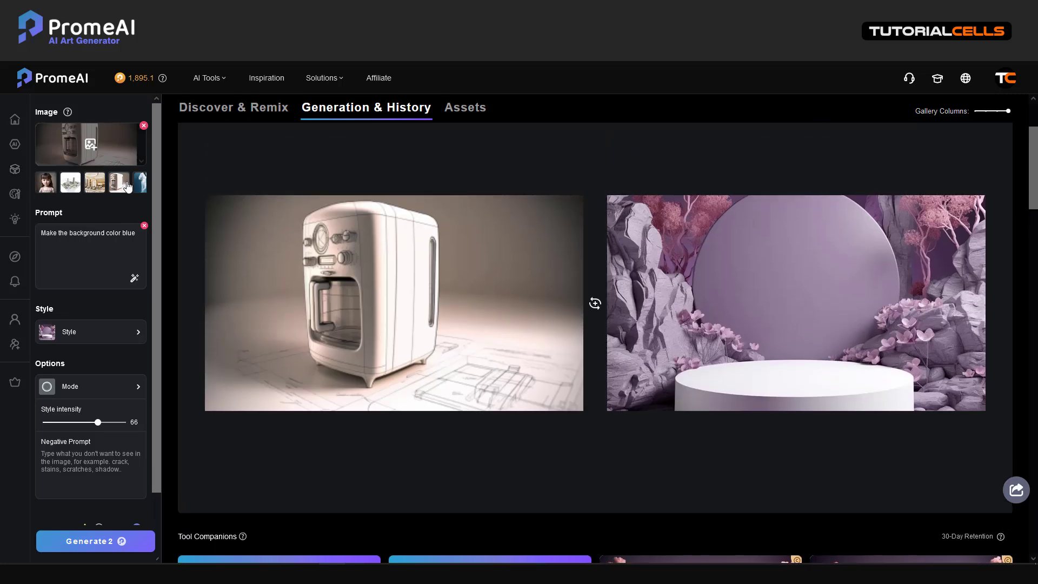
pyautogui.scroll(-4, 355, 252)
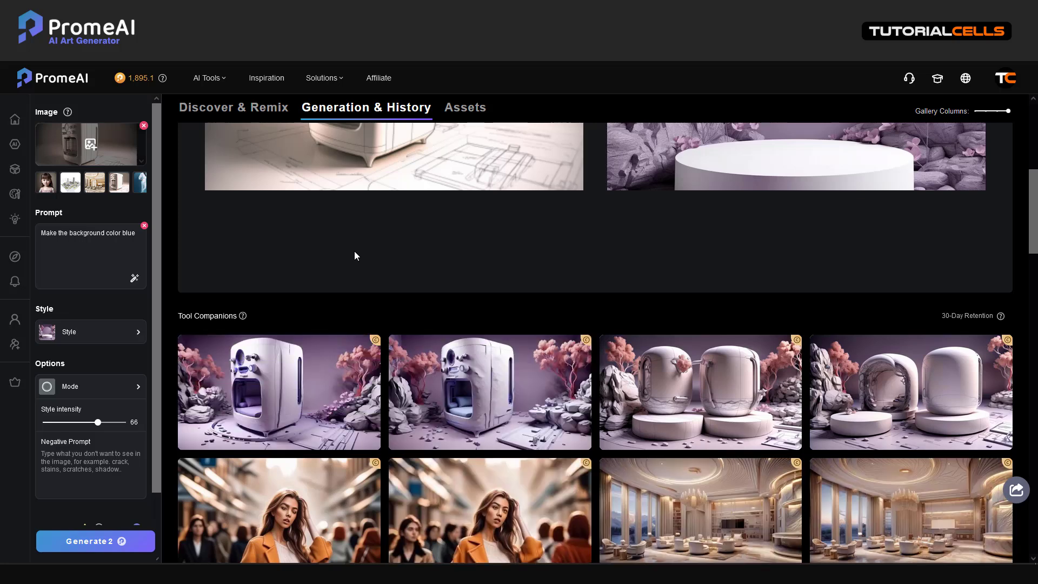
pyautogui.scroll(3, 355, 250)
pyautogui.scroll(-3, 355, 251)
pyautogui.moveTo(453, 367)
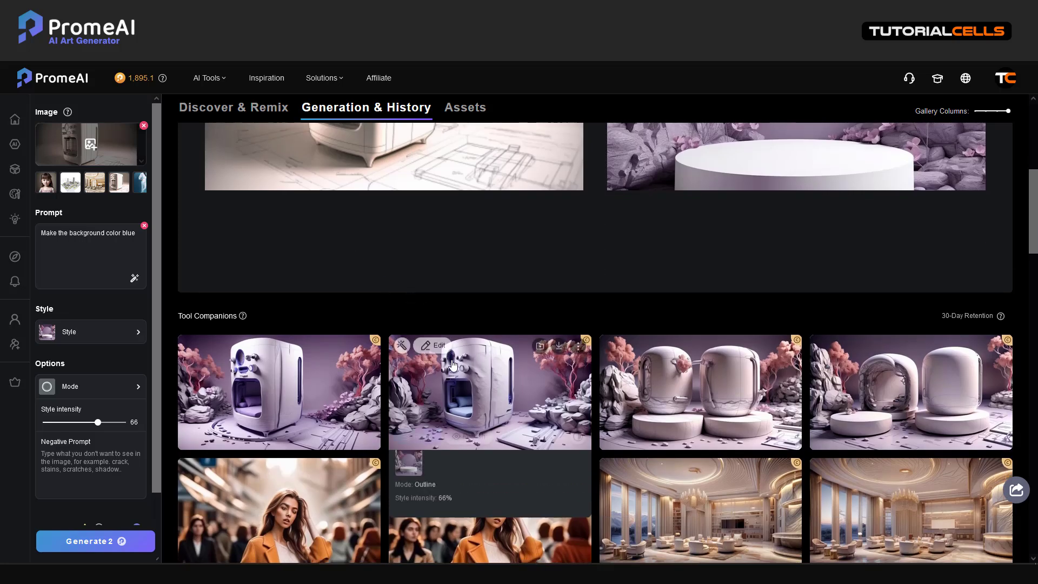
pyautogui.moveTo(346, 395)
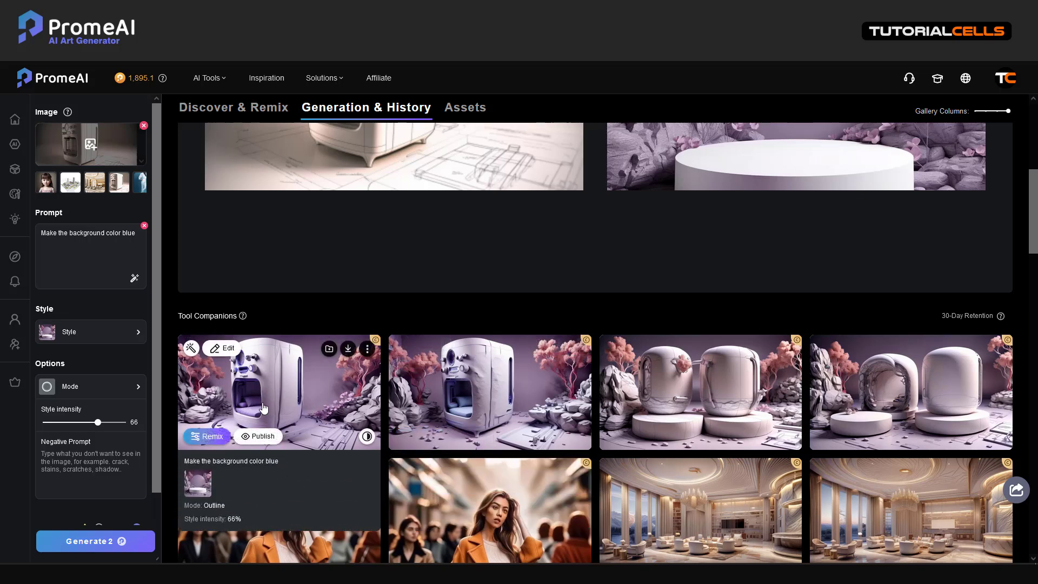
pyautogui.moveTo(464, 404)
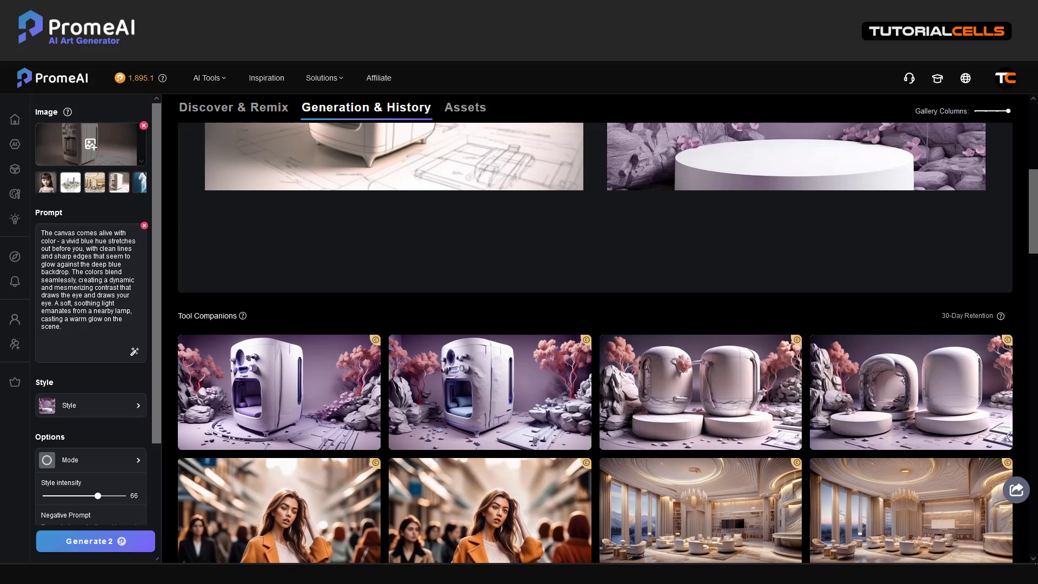
# Generate two more fusions from the expanded prompt, then expand the YouTube video's description links.
pyautogui.click(80, 547)
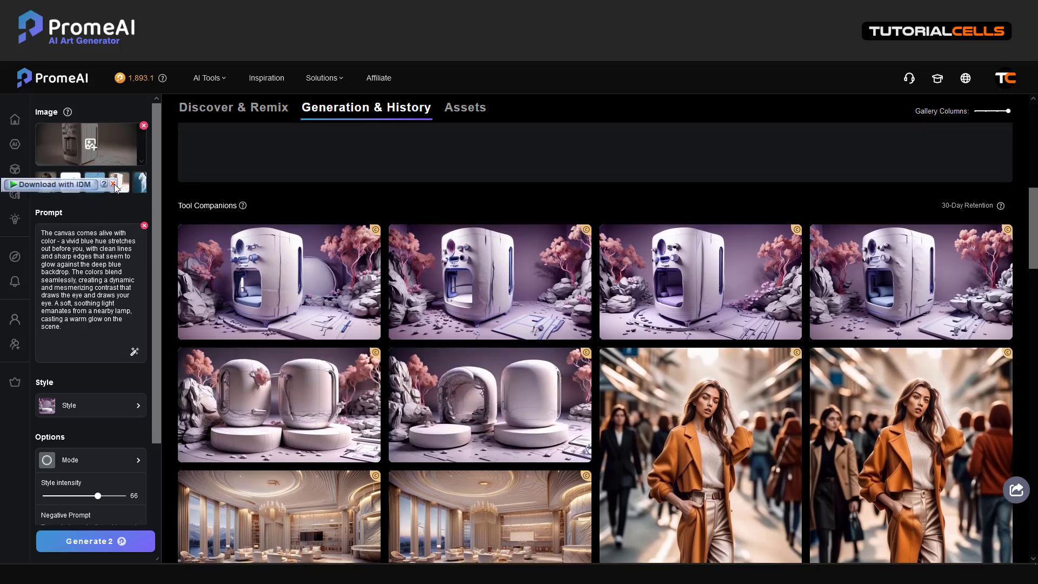
pyautogui.click(114, 184)
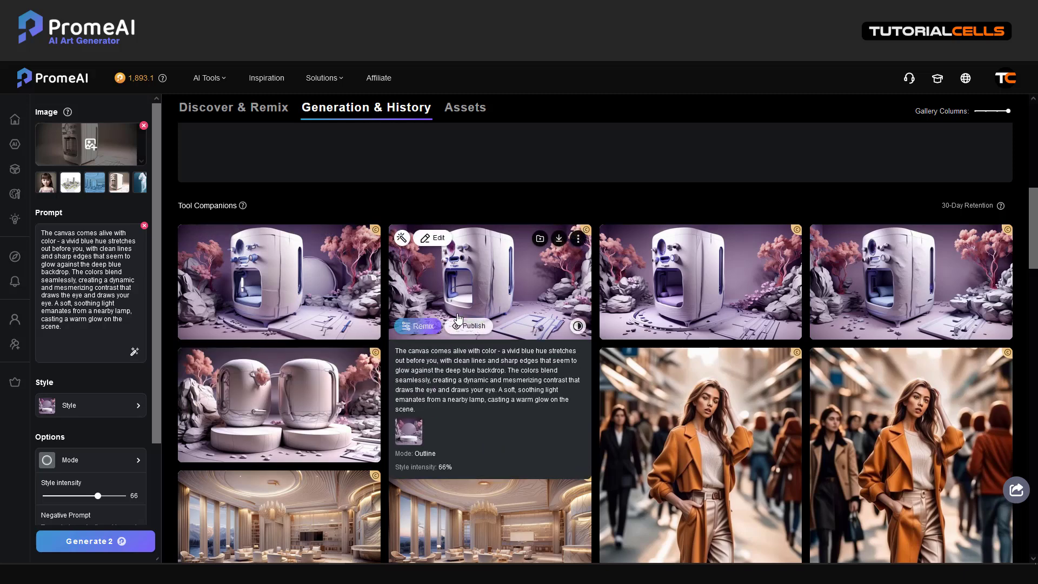
pyautogui.scroll(2, 611, 217)
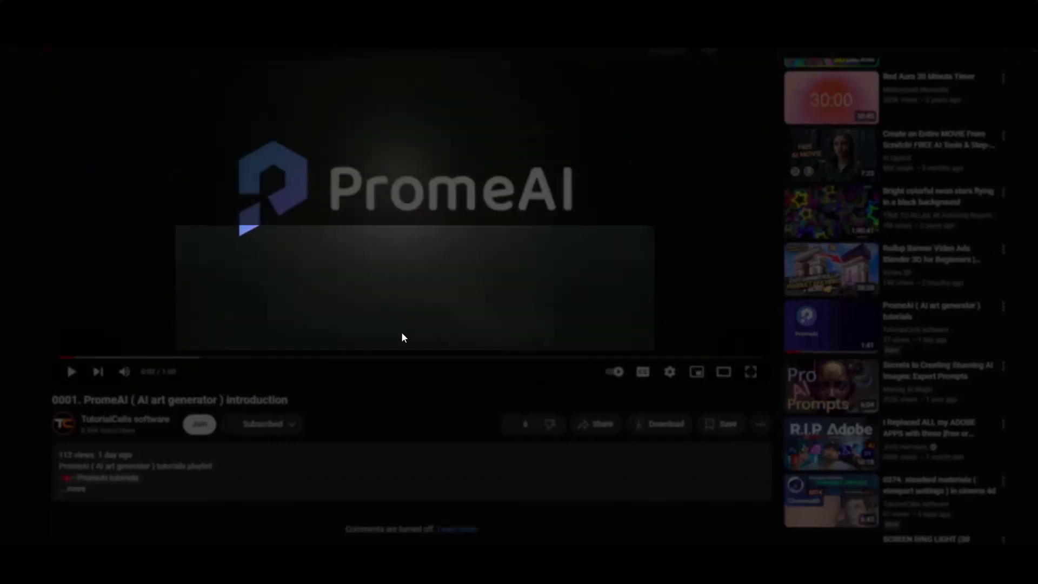
pyautogui.click(80, 238)
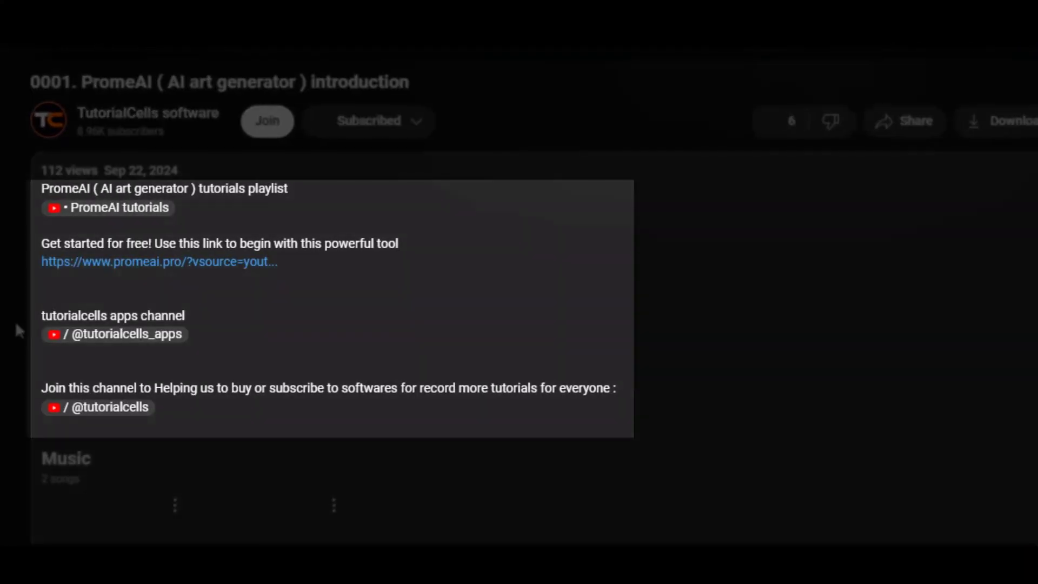
# Open PromeAI from the description link and sign in with the Google account.
pyautogui.click(136, 262)
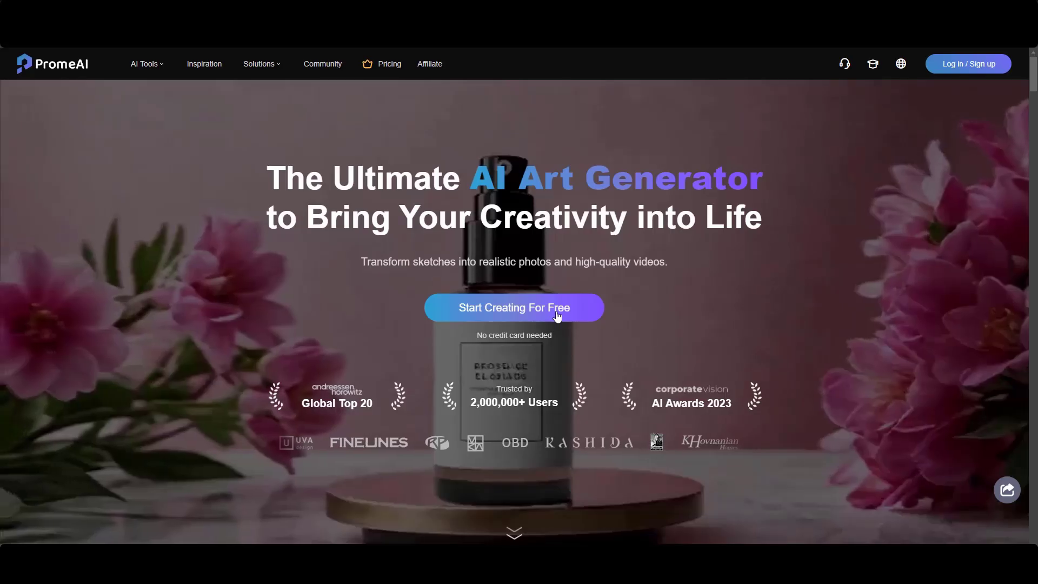
pyautogui.click(951, 72)
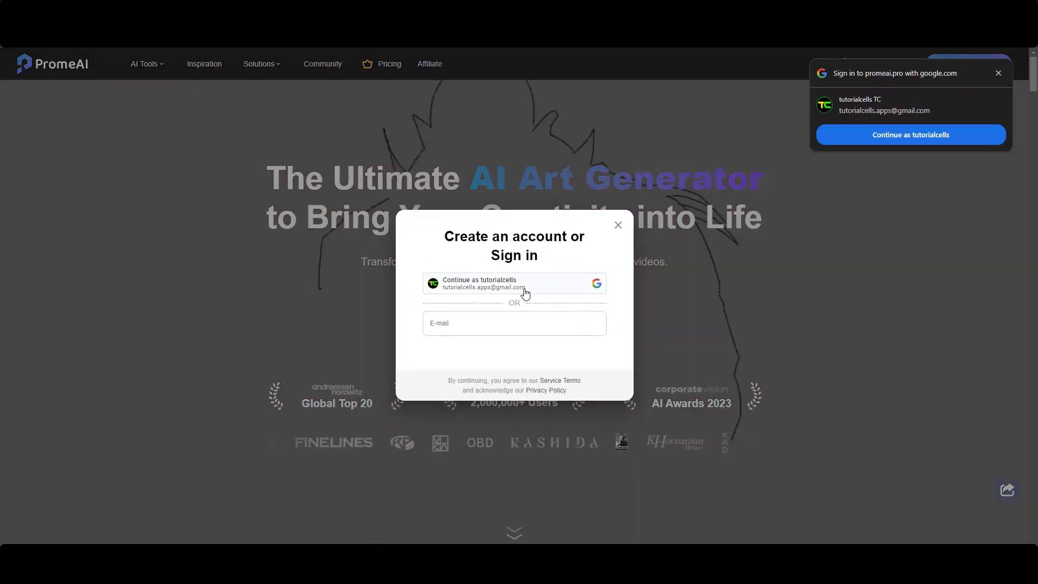
pyautogui.click(524, 292)
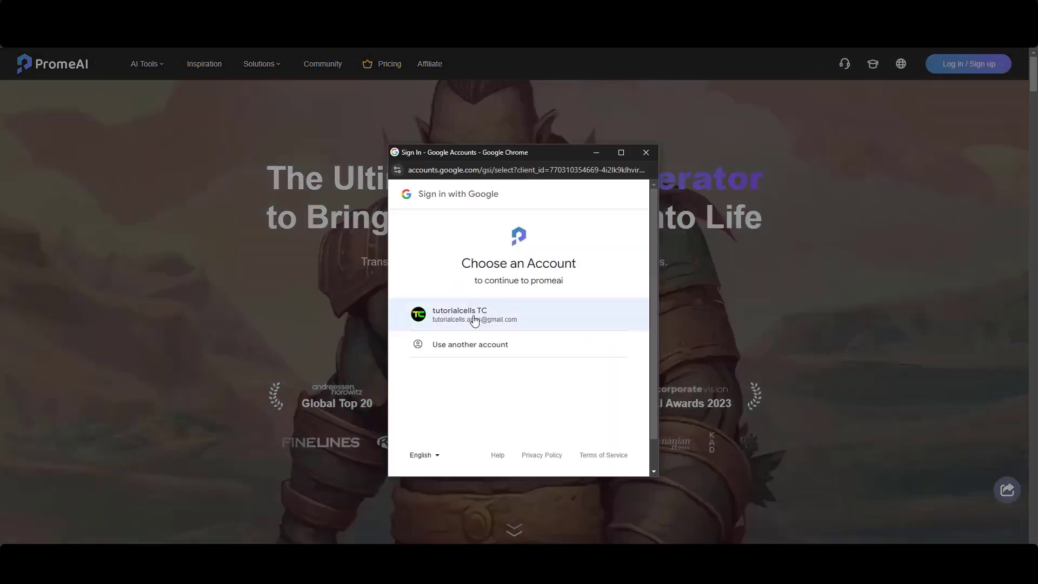
pyautogui.click(475, 320)
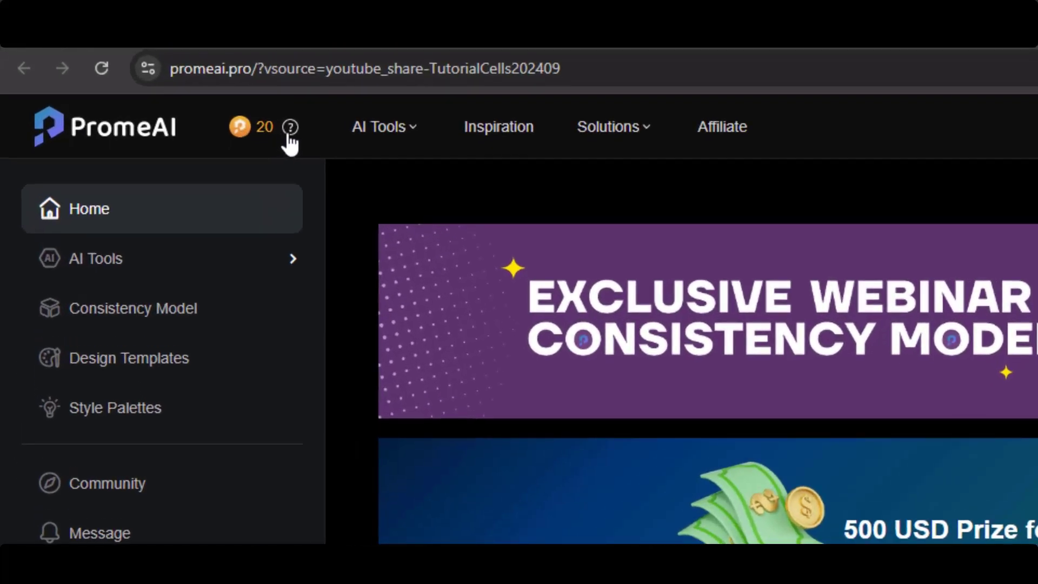
# Enter a gift code on the Exclusive Gift page and redeem it for 20 lifetime coins.
pyautogui.moveTo(144, 67)
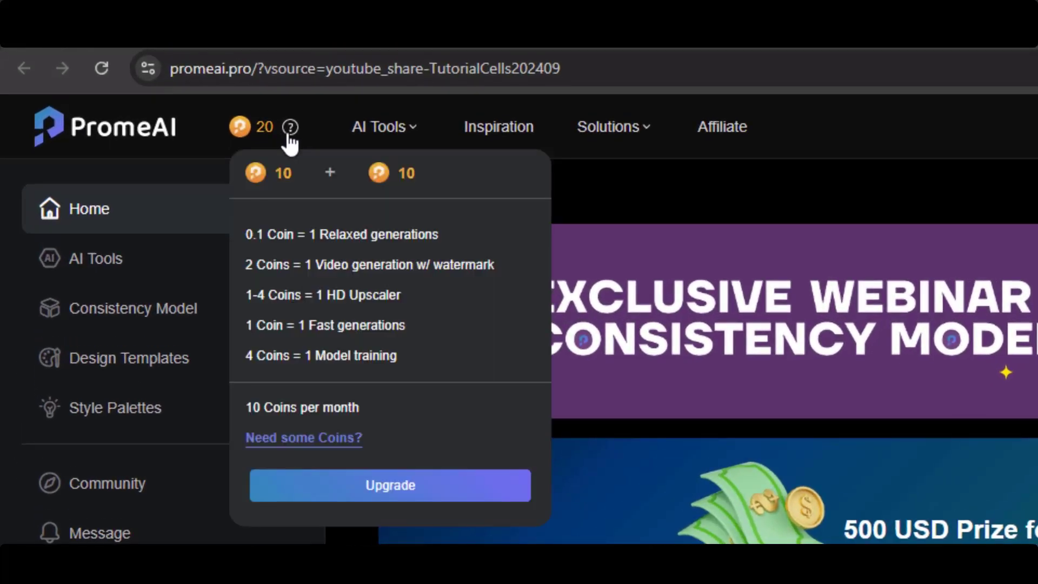
pyautogui.click(289, 447)
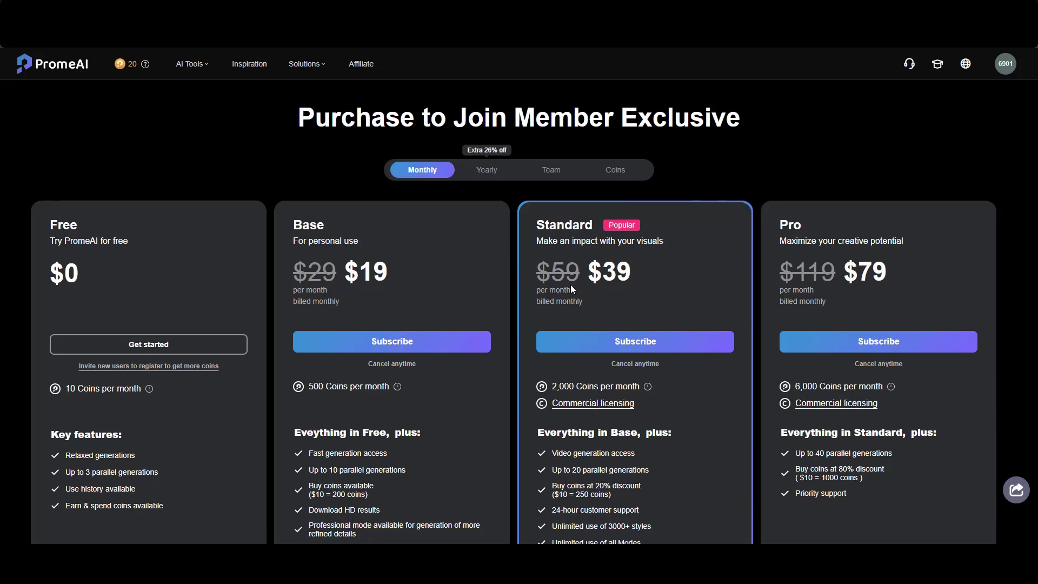
pyautogui.scroll(-2, 570, 285)
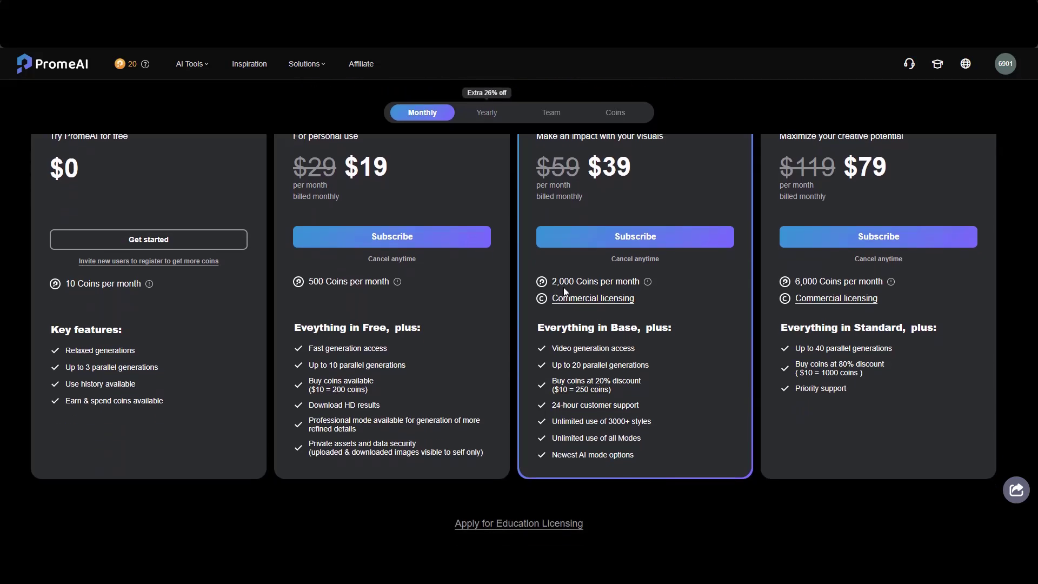
pyautogui.scroll(-3, 565, 289)
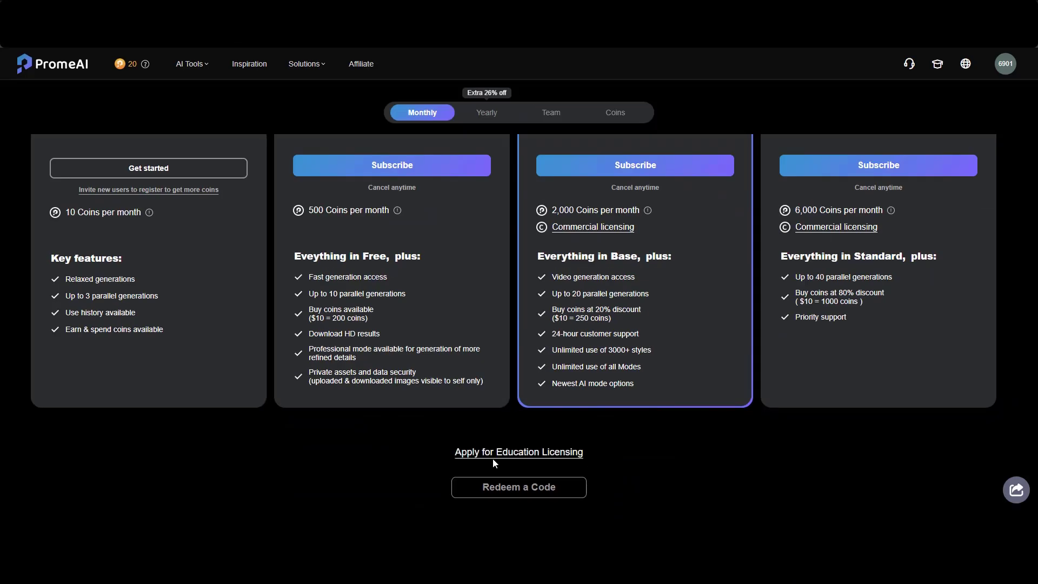
pyautogui.click(503, 487)
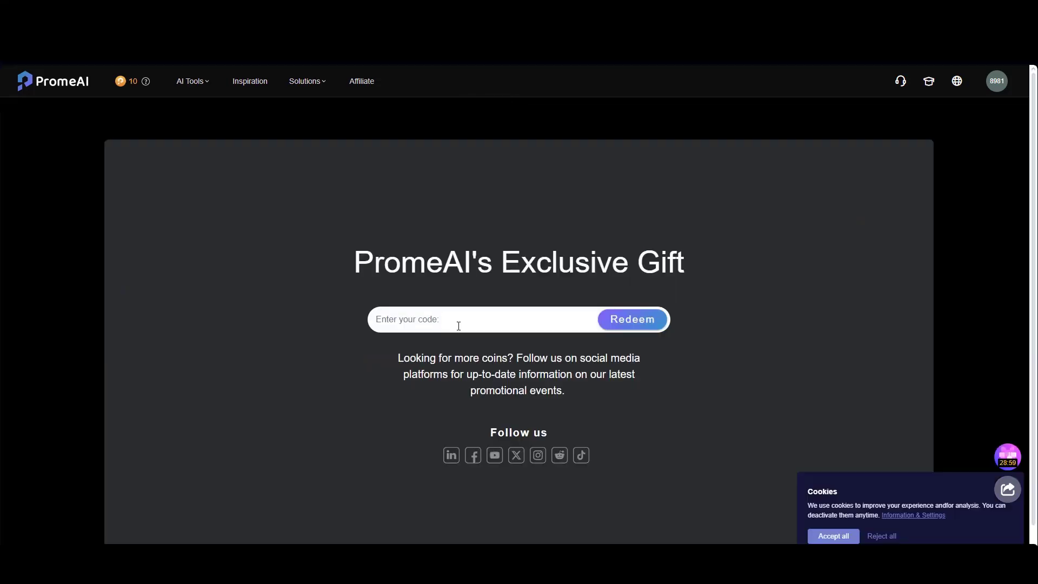
pyautogui.click(599, 323)
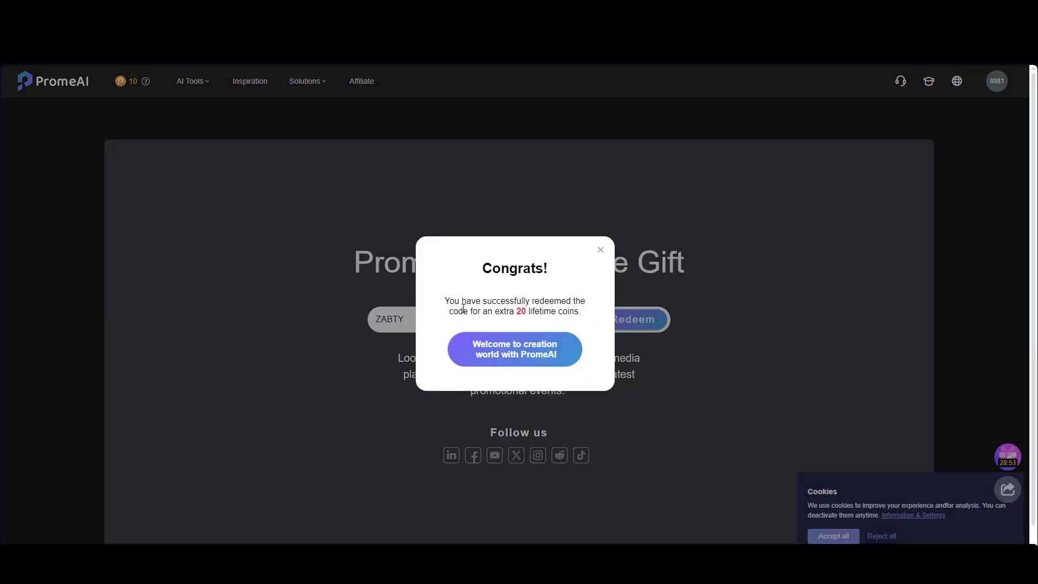